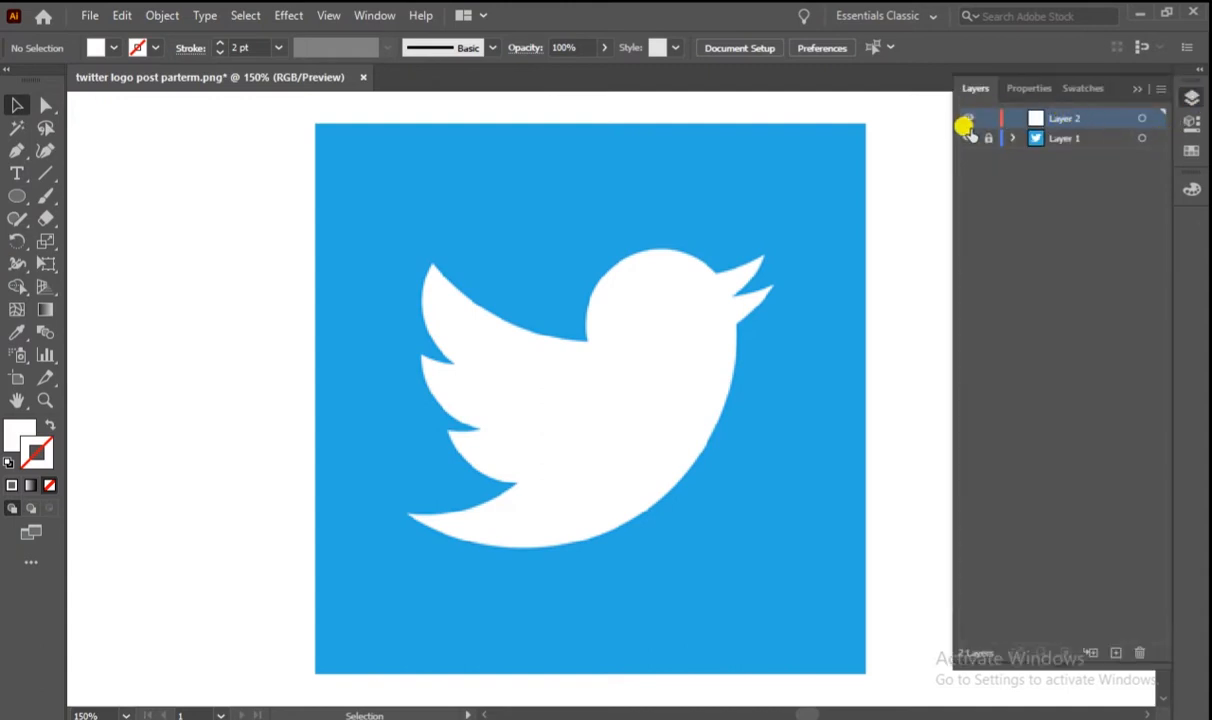
pyautogui.click(966, 138)
pyautogui.click(966, 138)
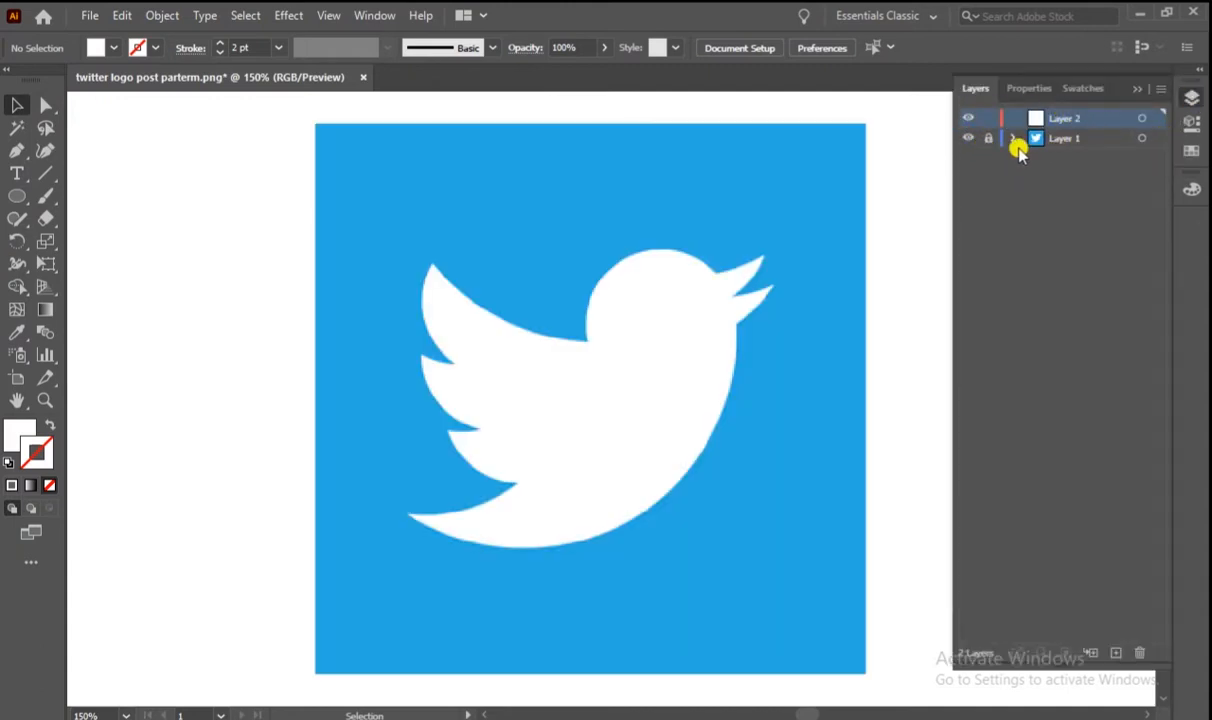
pyautogui.click(1137, 92)
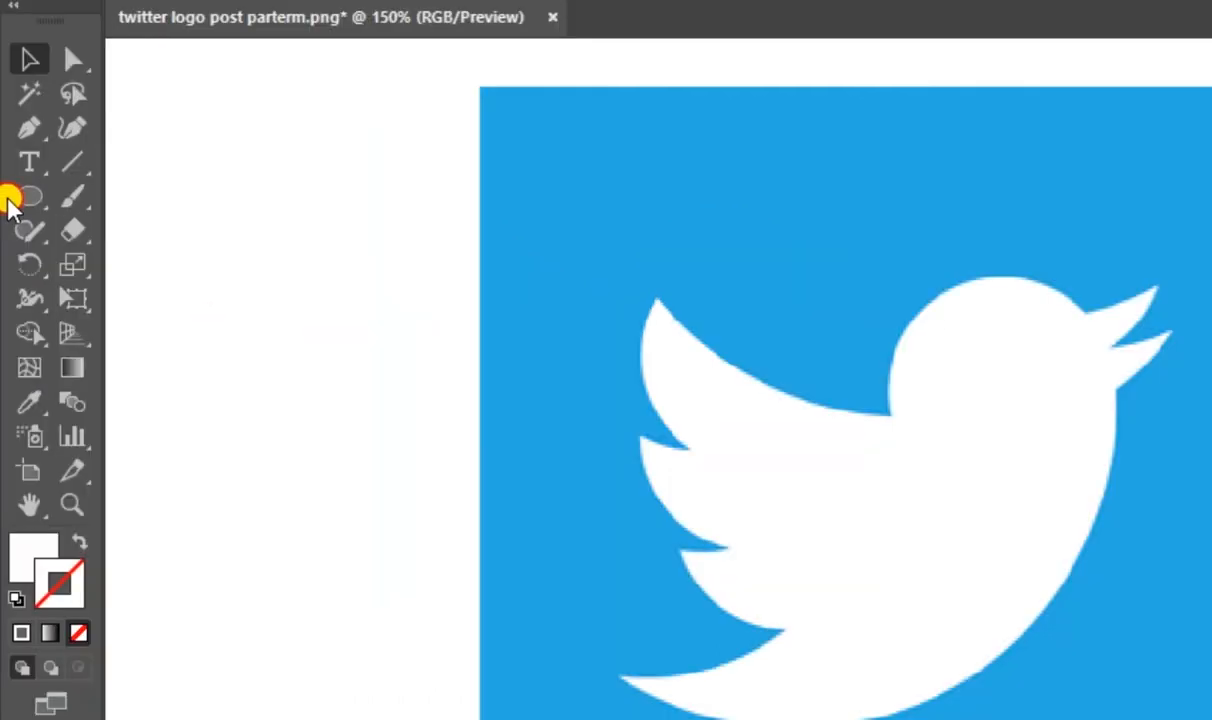
# Set up the Ellipse tool with no fill and a white FFFFFF stroke
pyautogui.click(8, 198)
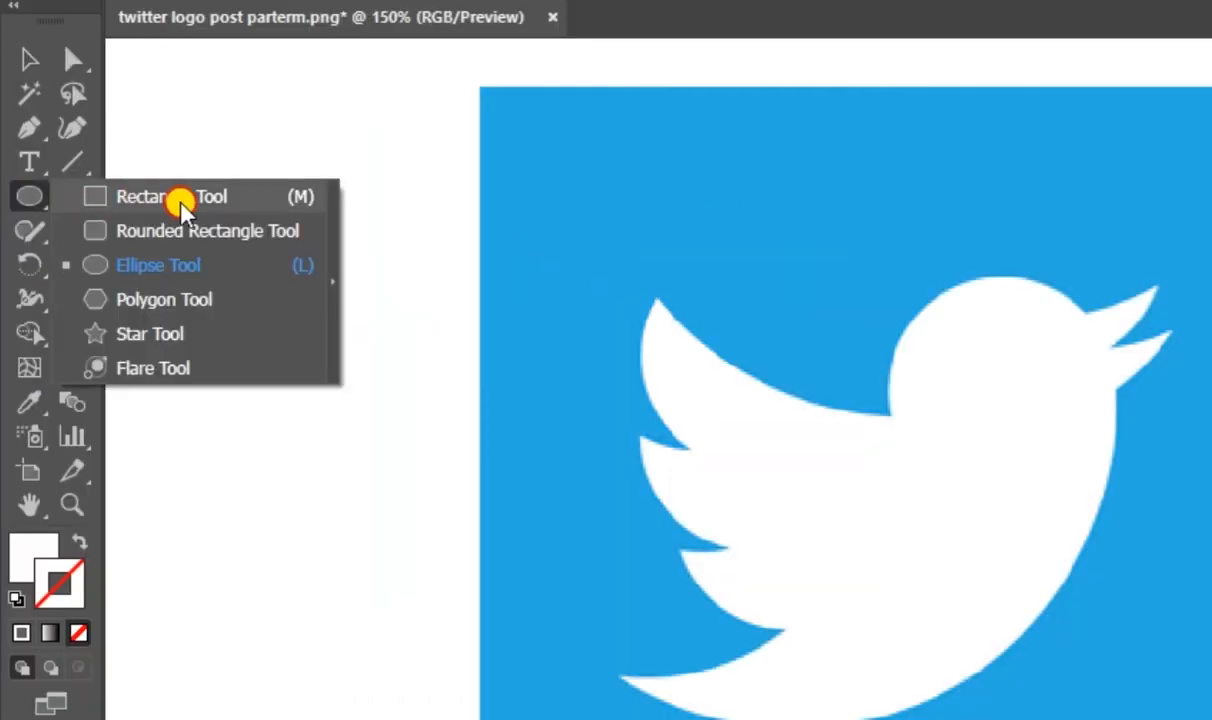
pyautogui.click(166, 268)
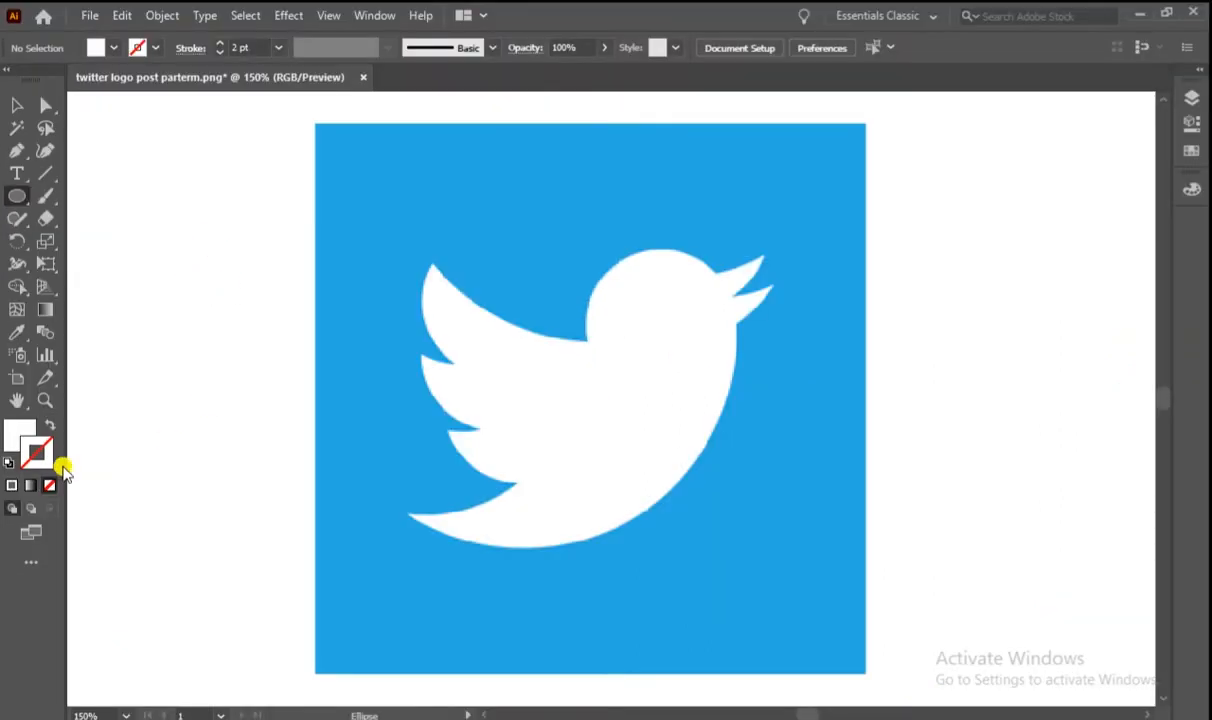
pyautogui.click(14, 430)
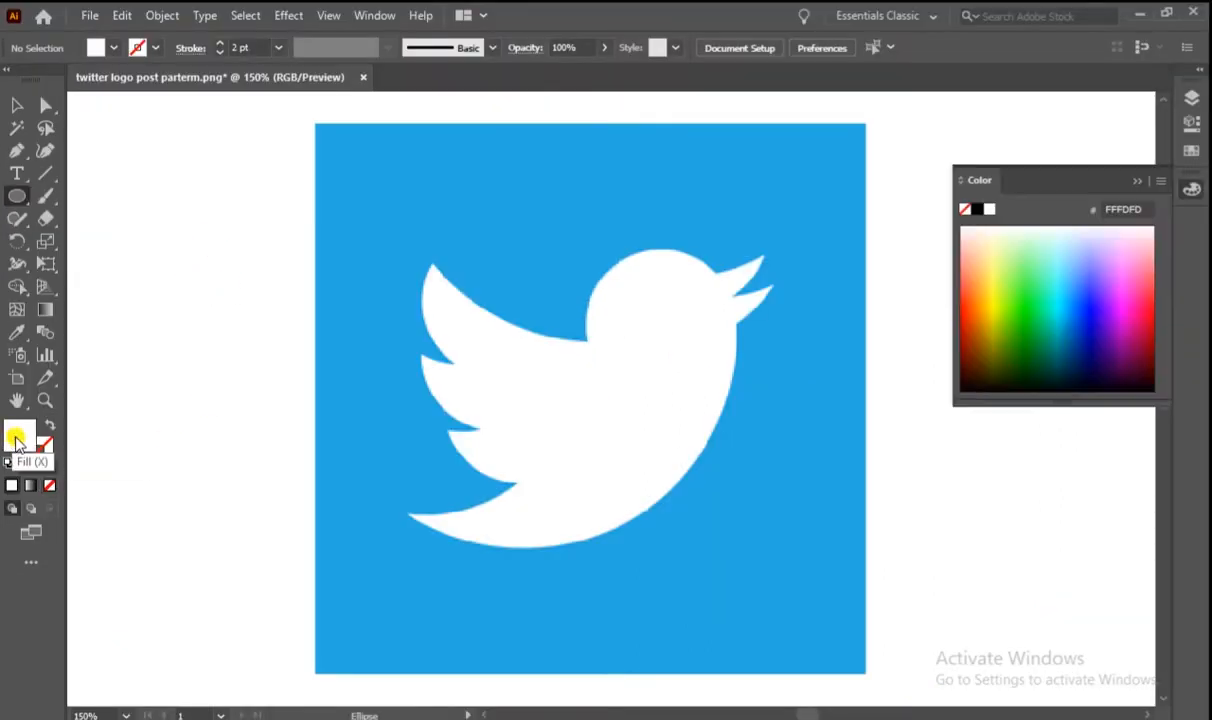
pyautogui.click(48, 487)
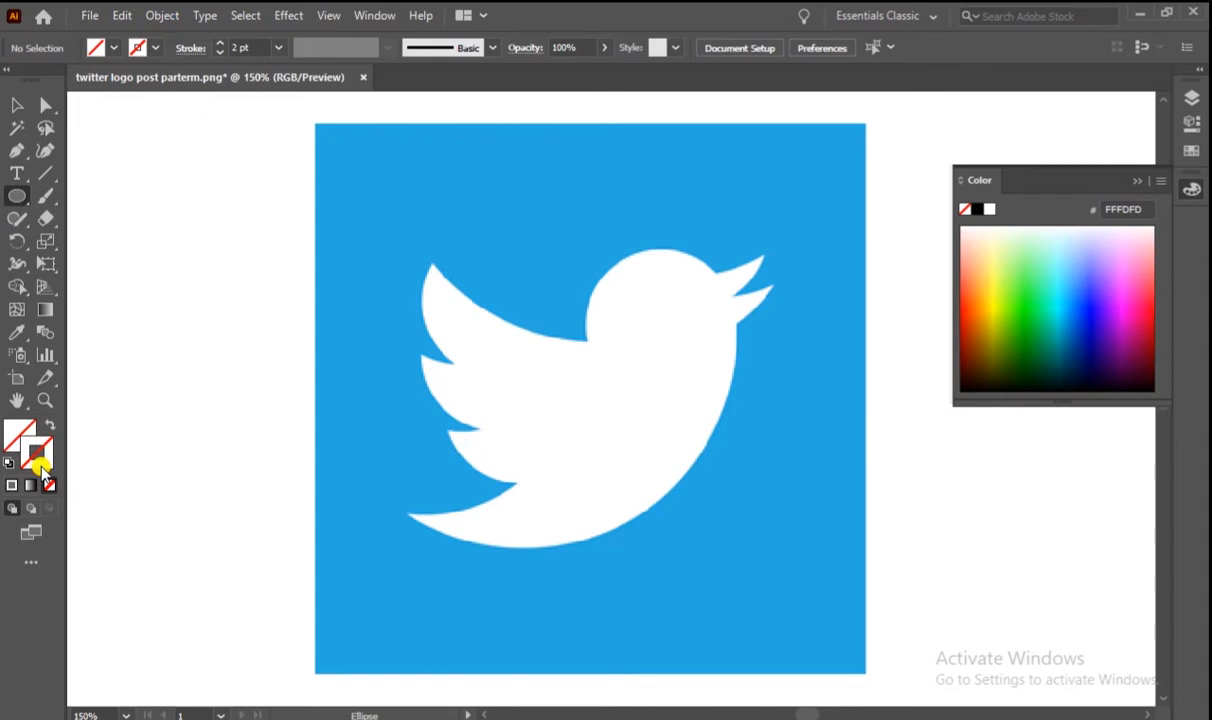
pyautogui.doubleClick(38, 458)
pyautogui.moveTo(474, 465); pyautogui.dragTo(314, 680)
pyautogui.click(762, 451)
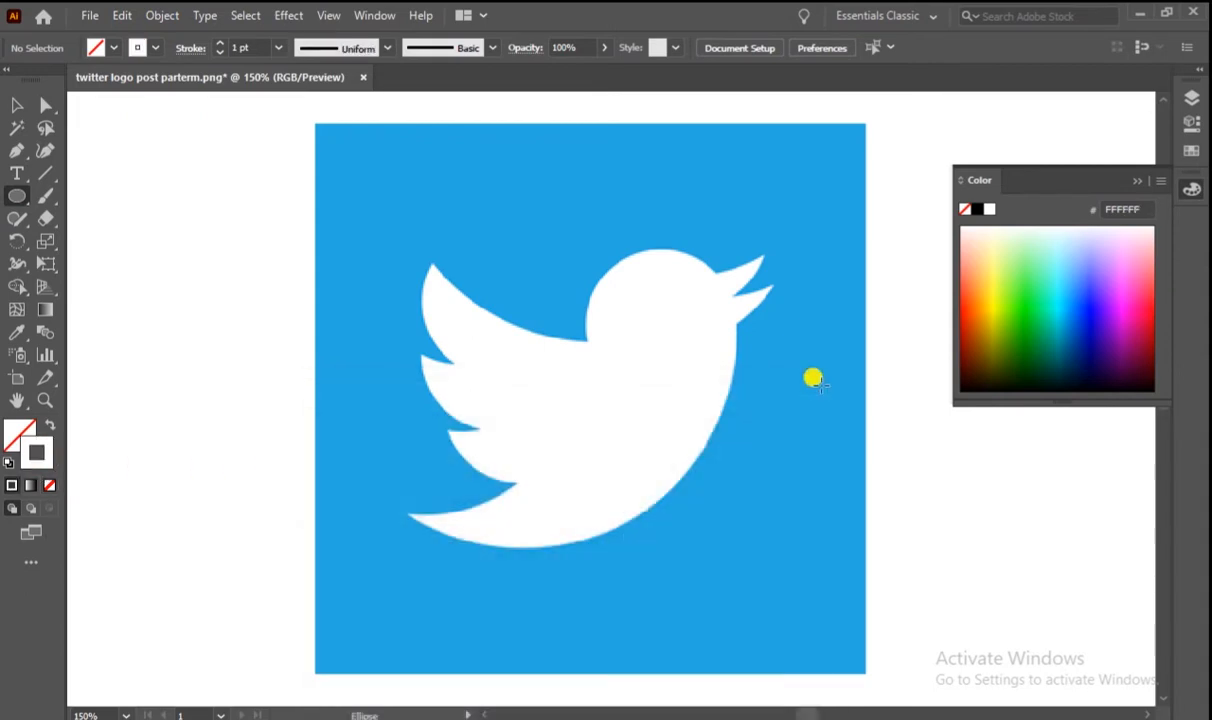
pyautogui.click(1136, 177)
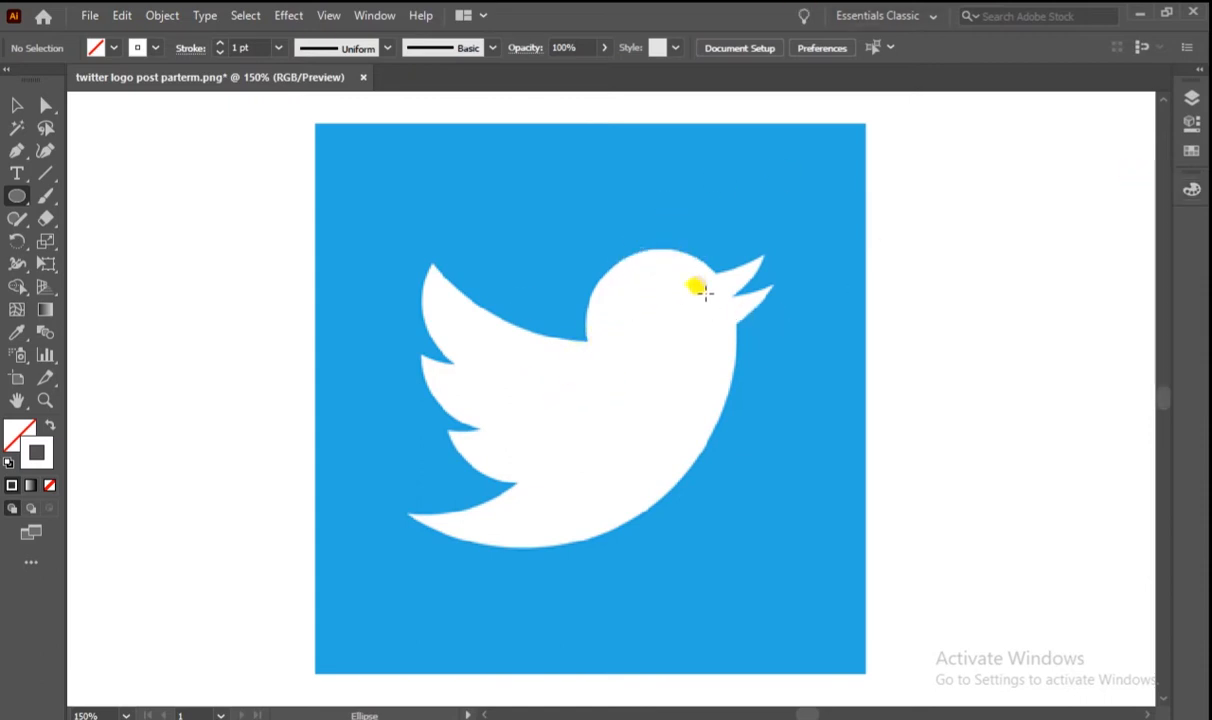
# Draw a circle over the bird's head, then move and scale it to match the head's outline
pyautogui.moveTo(670, 327); pyautogui.dragTo(728, 400)
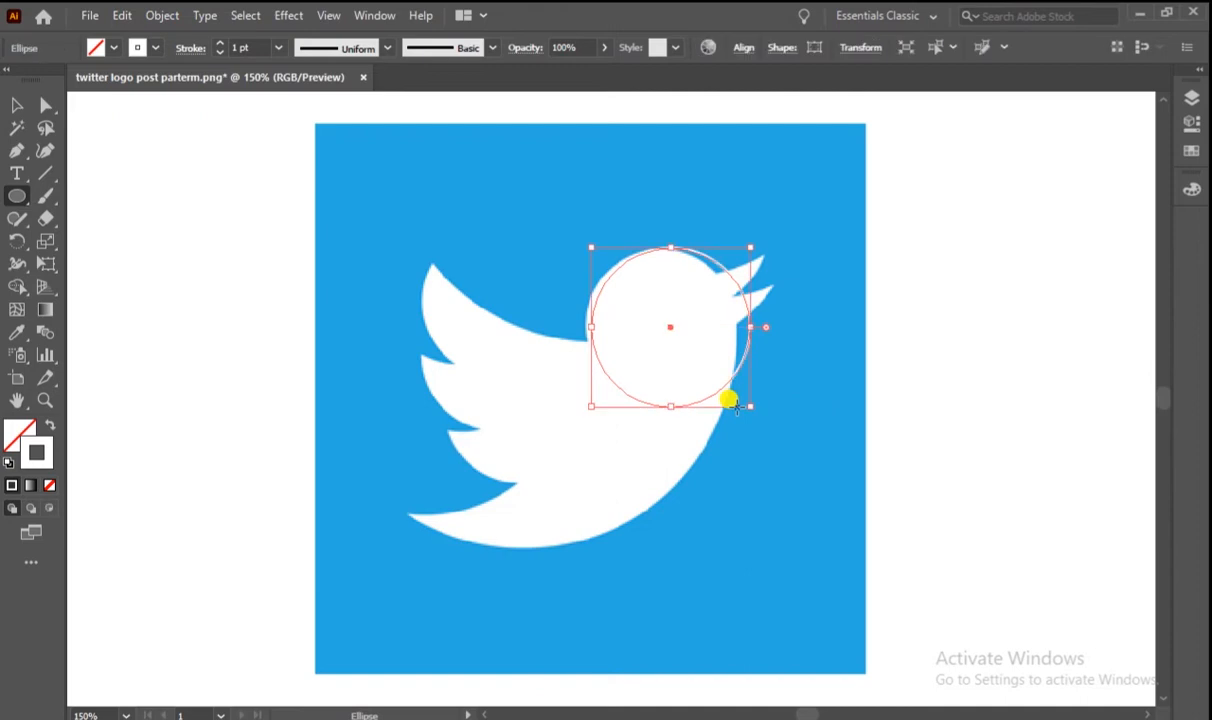
pyautogui.moveTo(672, 333); pyautogui.dragTo(666, 334)
pyautogui.moveTo(744, 327)
pyautogui.mouseDown()
pyautogui.moveTo(728, 322)
pyautogui.moveTo(737, 326)
pyautogui.mouseUp()
pyautogui.click(903, 289)
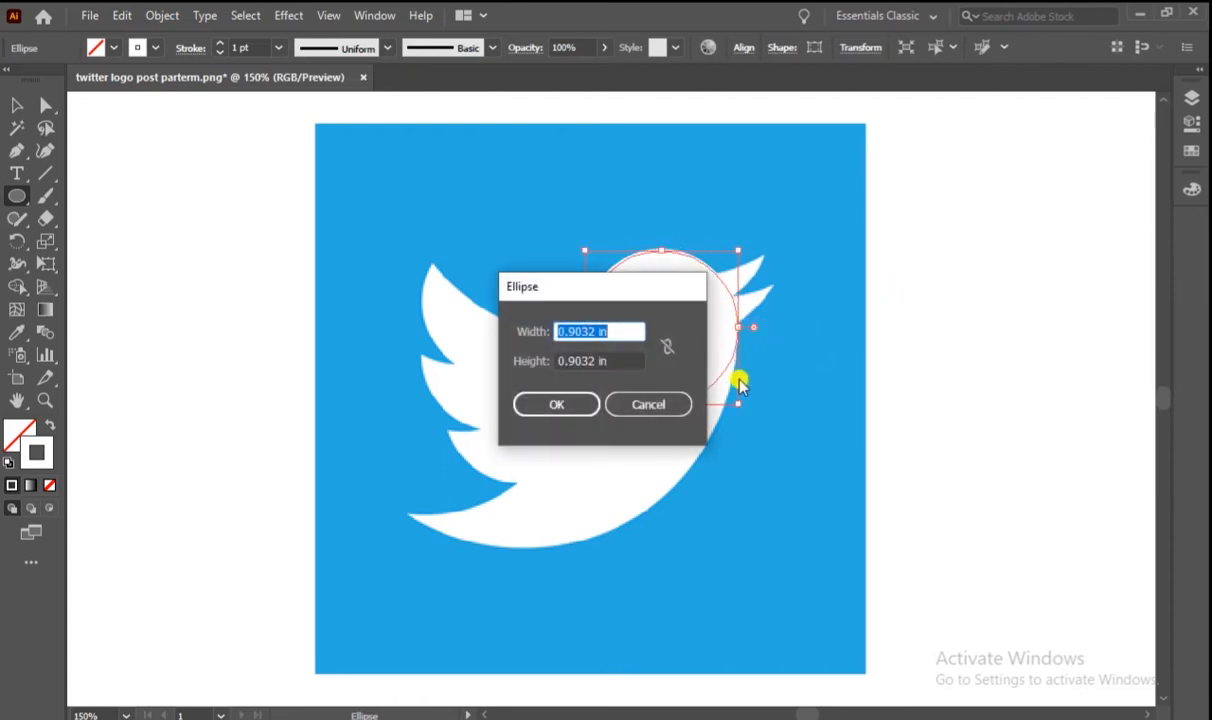
pyautogui.click(680, 405)
pyautogui.click(17, 105)
pyautogui.click(548, 110)
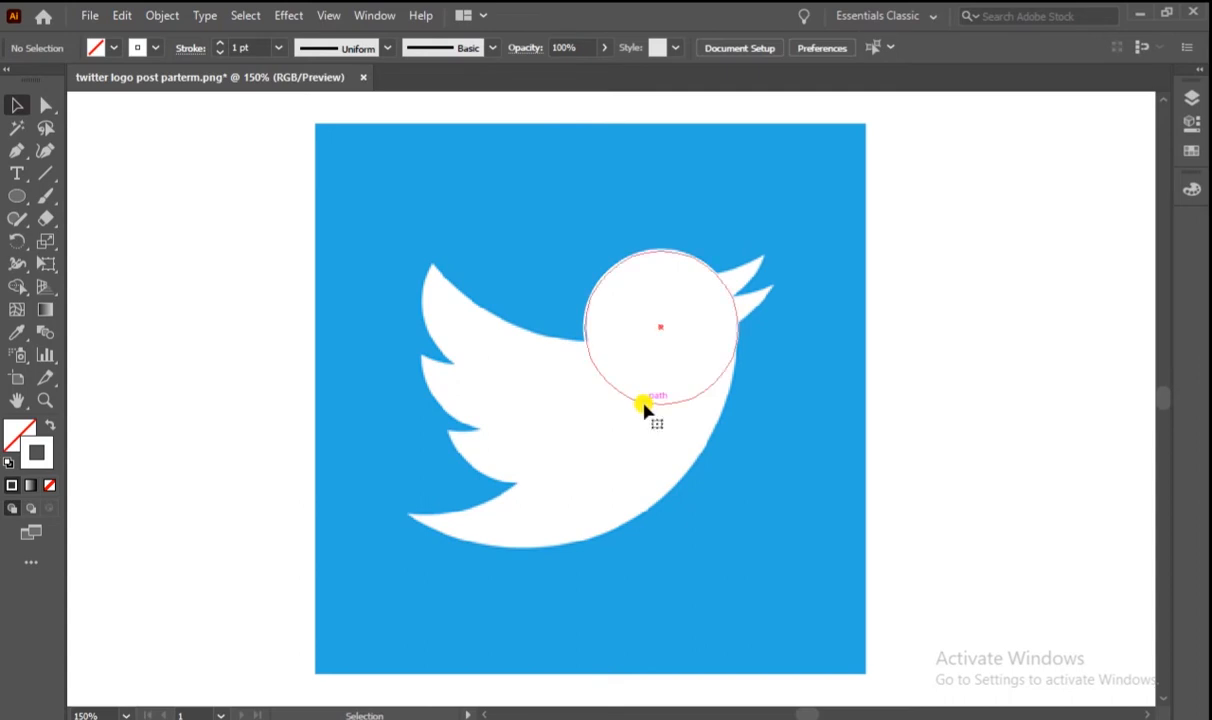
# Change the head circle's stroke colour to black (000000)
pyautogui.click(644, 404)
pyautogui.doubleClick(35, 460)
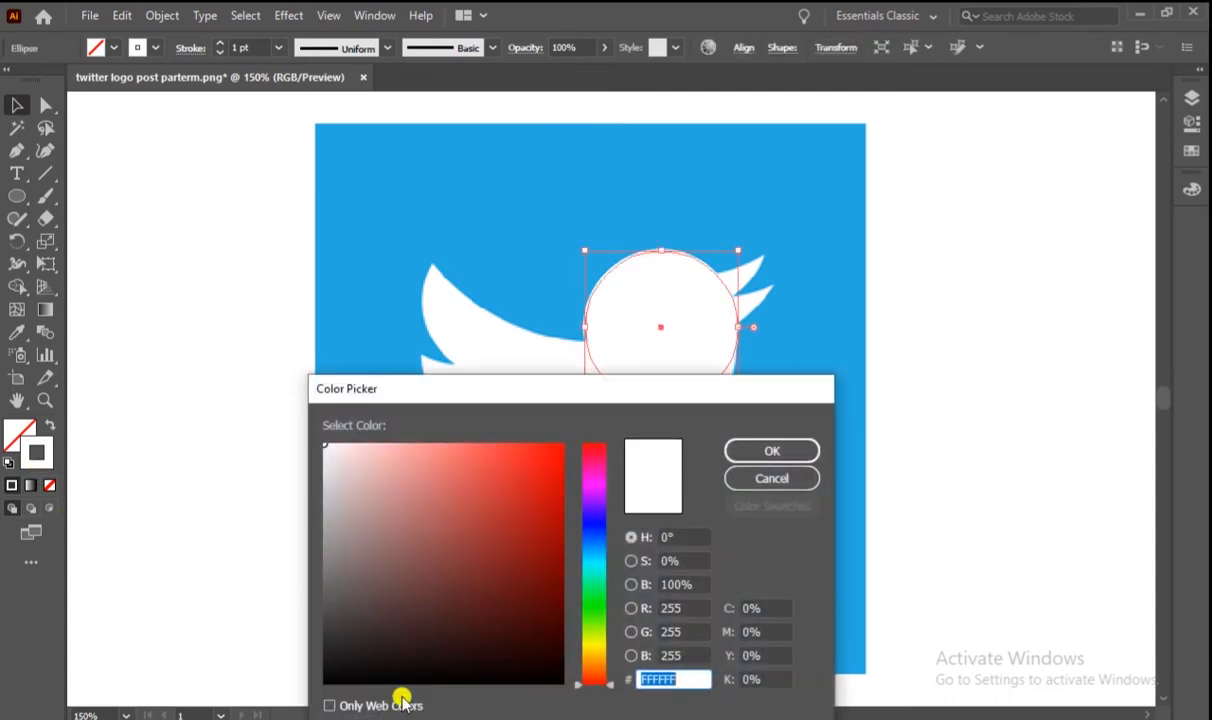
pyautogui.moveTo(370, 656); pyautogui.dragTo(318, 679)
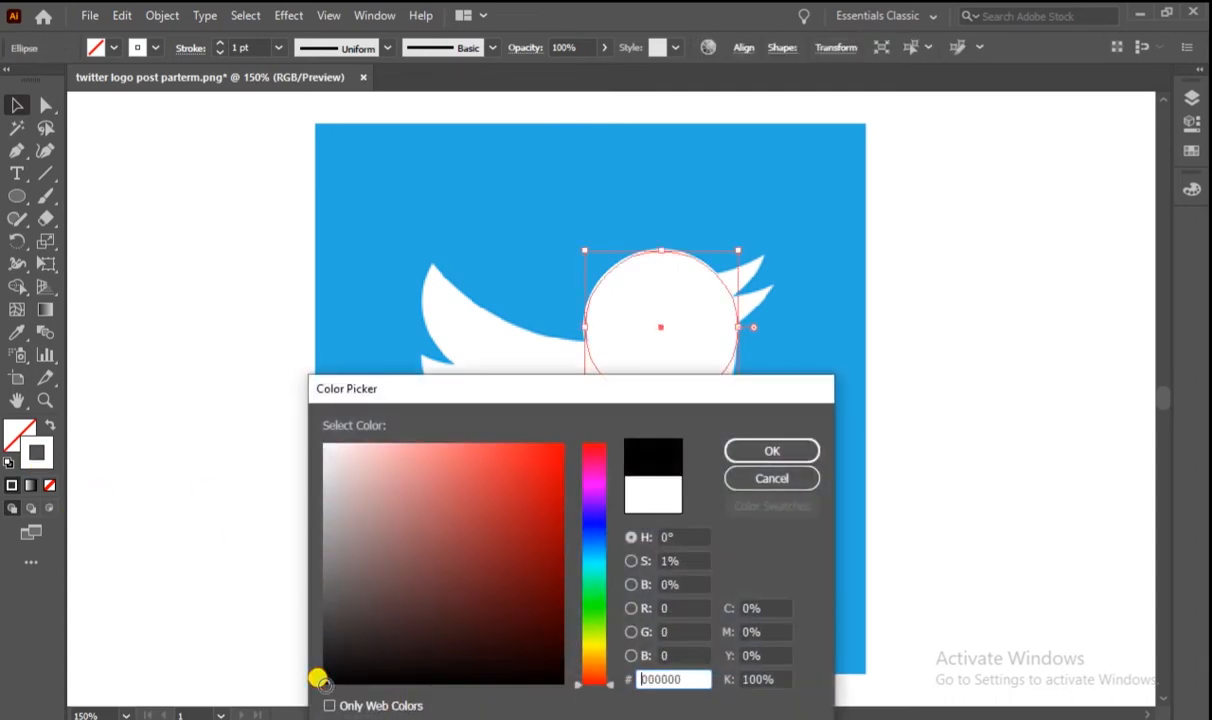
pyautogui.click(812, 451)
pyautogui.click(769, 395)
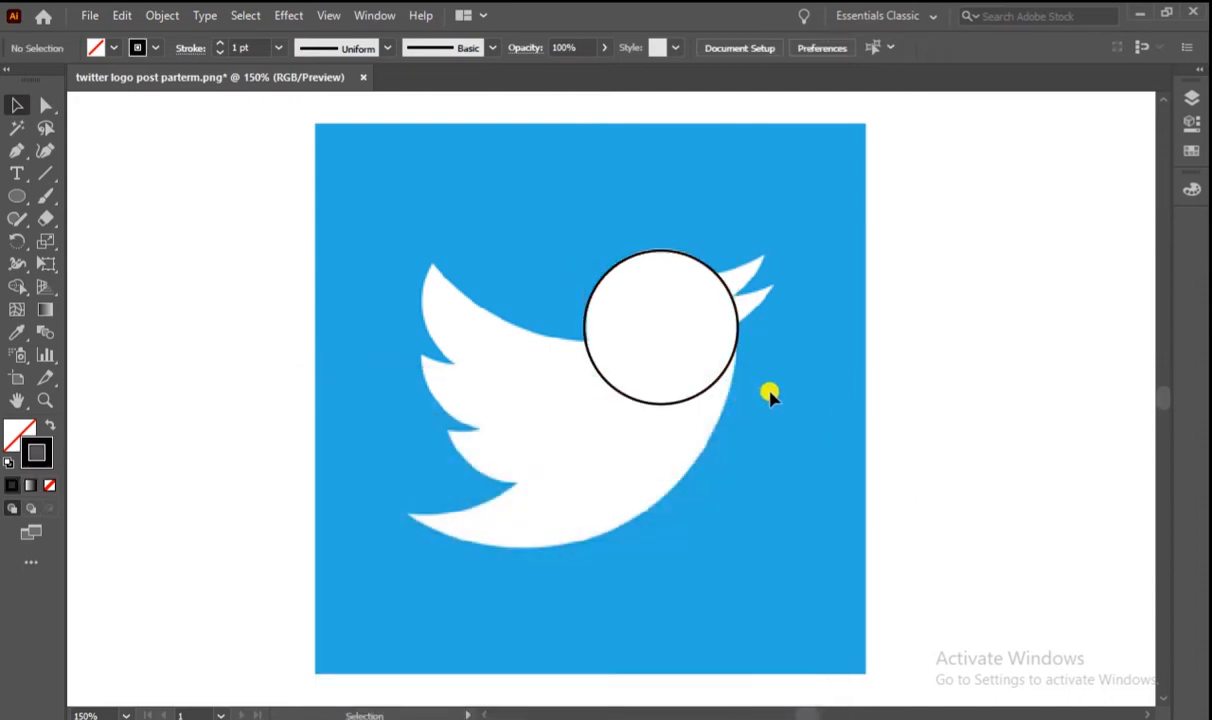
# Duplicate the head circle and enlarge the copy so its lower arc follows the upper edge of the wing
pyautogui.click(655, 405)
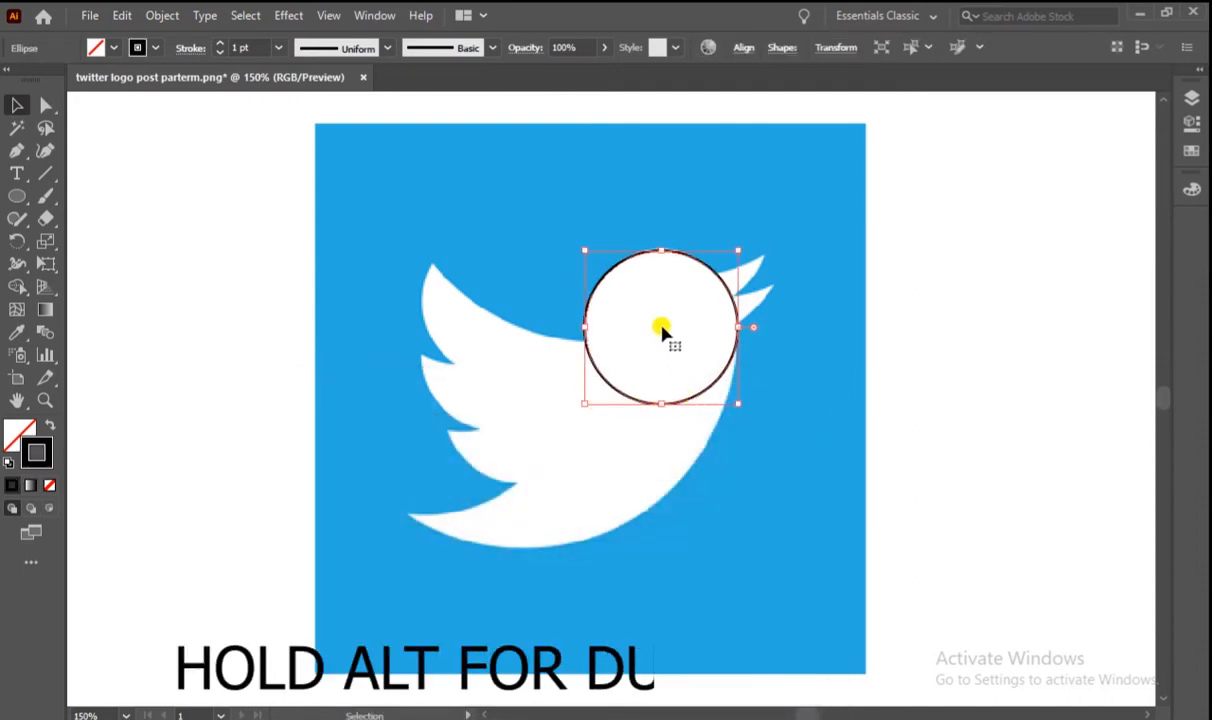
pyautogui.moveTo(663, 332); pyautogui.dragTo(522, 247)
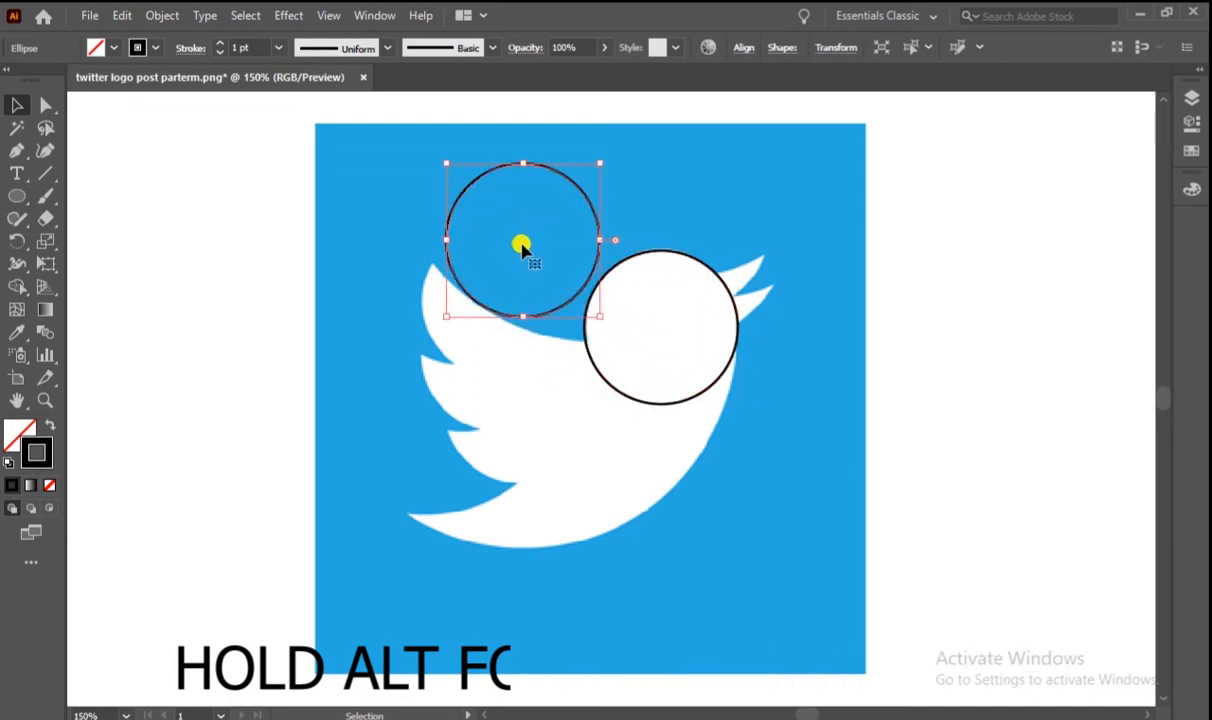
pyautogui.moveTo(600, 241); pyautogui.dragTo(698, 240)
pyautogui.moveTo(522, 240); pyautogui.dragTo(582, 170)
pyautogui.moveTo(758, 165)
pyautogui.mouseDown()
pyautogui.moveTo(755, 154)
pyautogui.moveTo(770, 160)
pyautogui.mouseUp()
pyautogui.moveTo(587, 165); pyautogui.dragTo(580, 155)
pyautogui.click(951, 395)
# Duplicate the large wing circle and scale the copy to follow the curve of the bird's breast and belly
pyautogui.moveTo(560, 337); pyautogui.dragTo(505, 542)
pyautogui.moveTo(717, 360); pyautogui.dragTo(737, 362)
pyautogui.moveTo(535, 367); pyautogui.dragTo(527, 344)
pyautogui.moveTo(734, 344); pyautogui.dragTo(738, 342)
pyautogui.moveTo(527, 344); pyautogui.dragTo(527, 337)
pyautogui.click(716, 521)
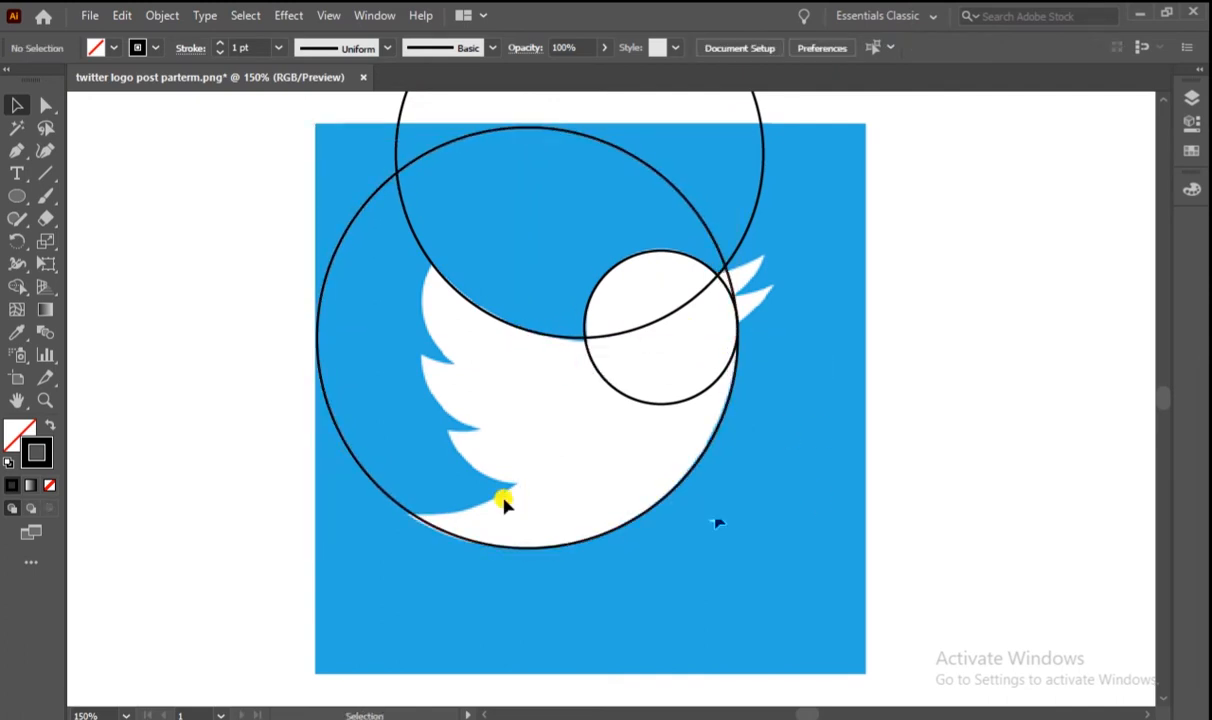
# Add another circle copy sized to follow the concave curve above the bird's tail
pyautogui.moveTo(698, 395); pyautogui.dragTo(471, 505)
pyautogui.moveTo(511, 436); pyautogui.dragTo(570, 436)
pyautogui.moveTo(436, 437); pyautogui.dragTo(428, 379)
# Duplicate a circle, shrink it and position it along the outer edge of the lowest wing feather
pyautogui.moveTo(495, 497); pyautogui.dragTo(628, 481)
pyautogui.moveTo(697, 363); pyautogui.dragTo(667, 363)
pyautogui.moveTo(610, 452); pyautogui.dragTo(584, 477)
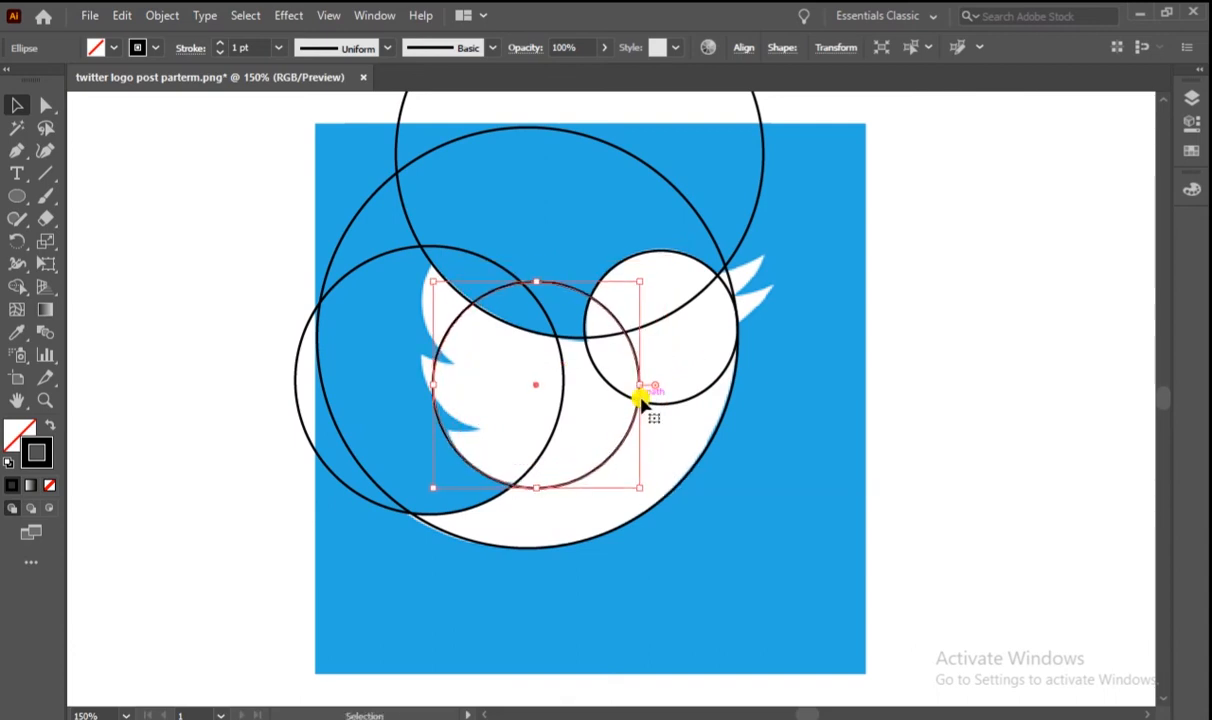
pyautogui.moveTo(640, 400); pyautogui.dragTo(619, 383)
pyautogui.moveTo(534, 390); pyautogui.dragTo(520, 402)
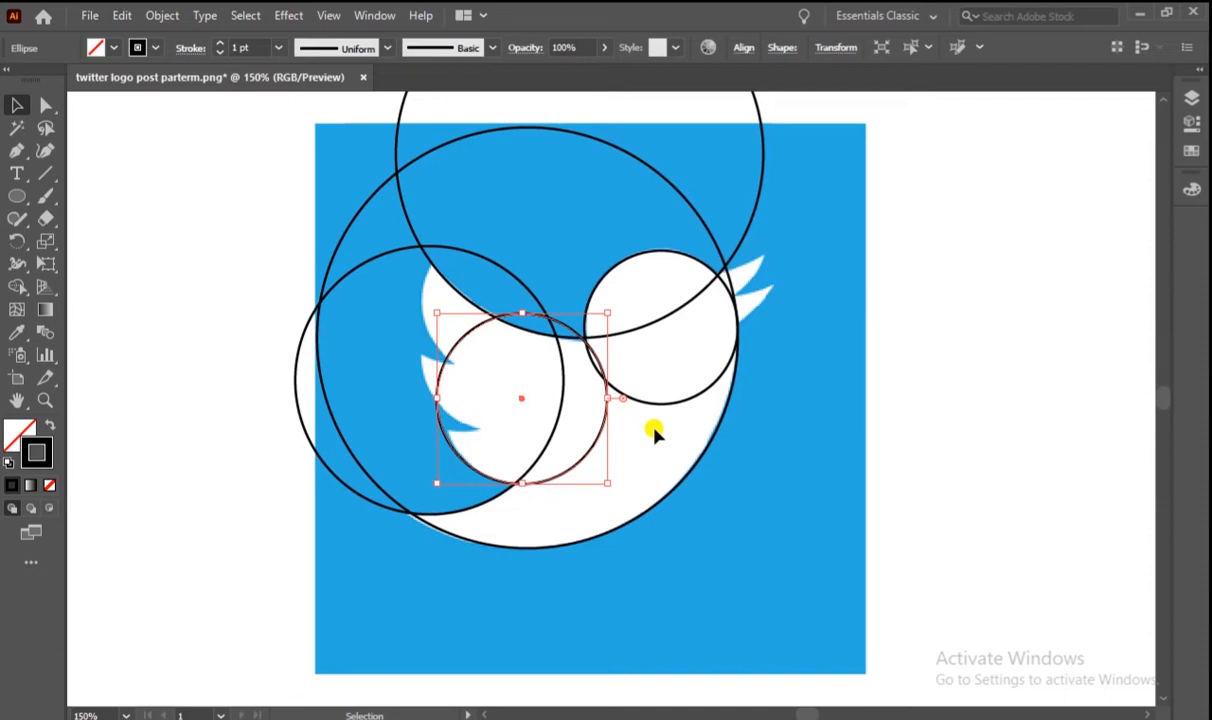
# Refine the lowest feather circle and duplicate it to trace the outer and lower edges of the other two feathers
pyautogui.moveTo(607, 399); pyautogui.dragTo(495, 302)
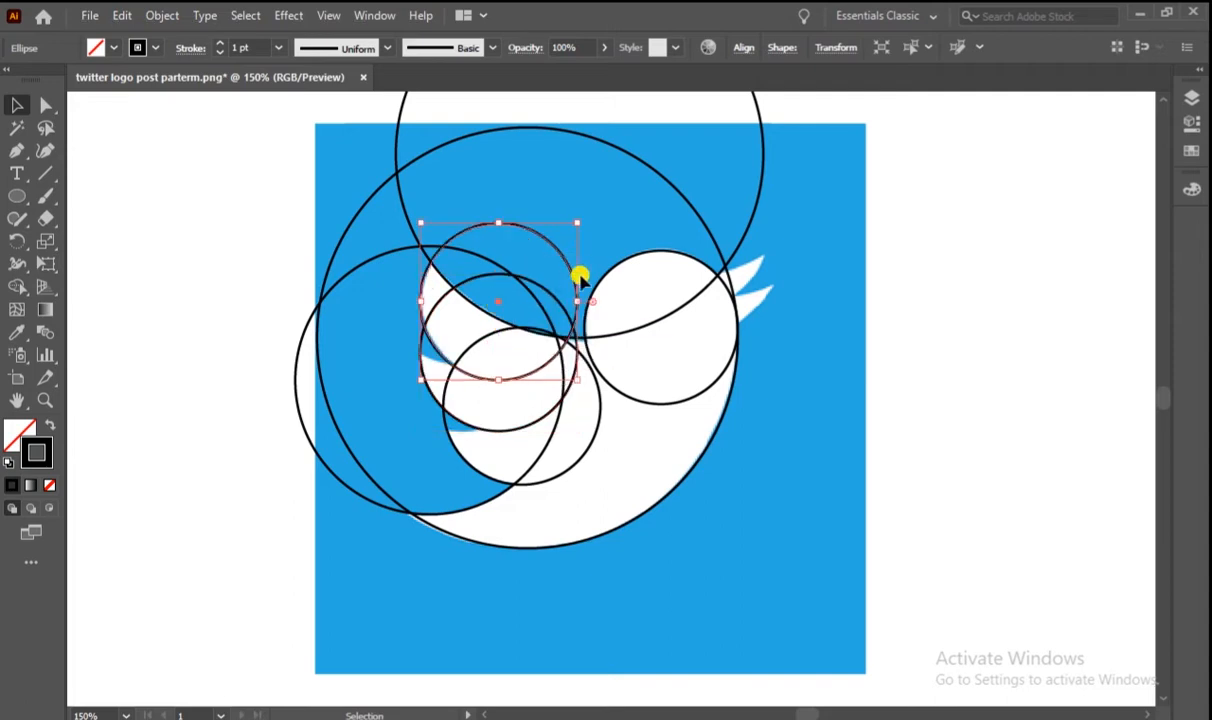
pyautogui.moveTo(548, 368); pyautogui.dragTo(506, 346)
pyautogui.click(709, 238)
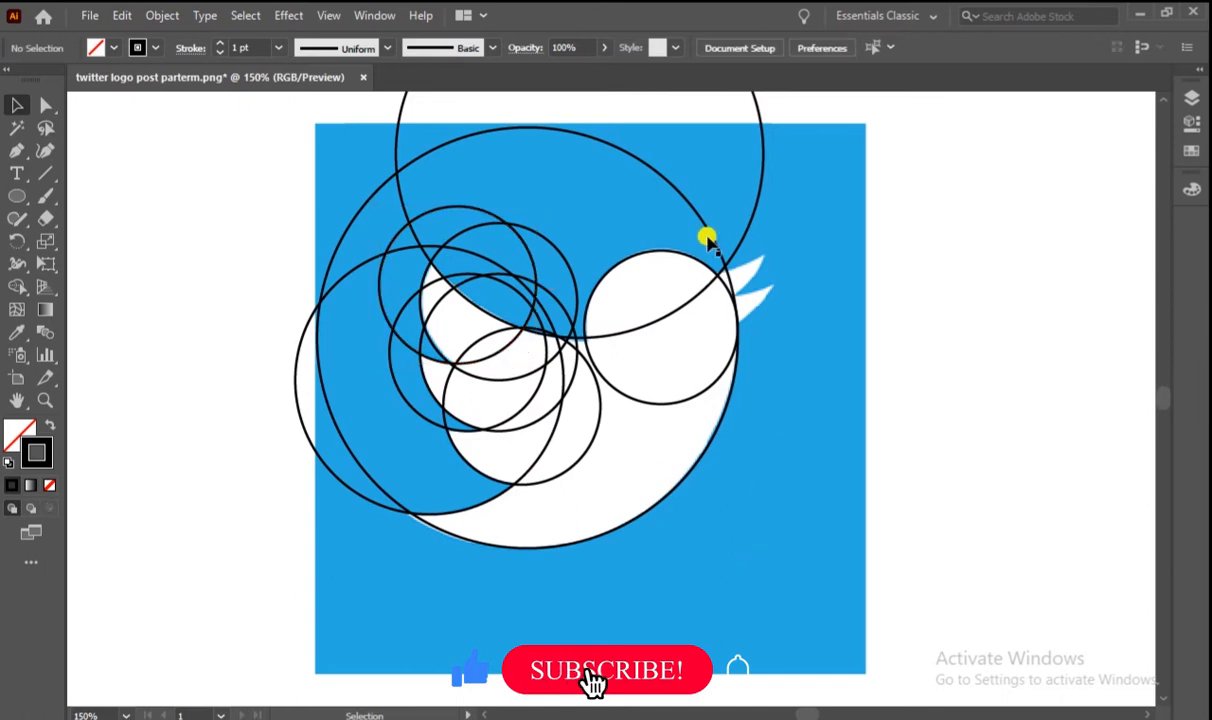
# Place four overlapping circle copies around the beak so their arcs trace both beak points
pyautogui.moveTo(487, 210); pyautogui.dragTo(733, 184)
pyautogui.moveTo(621, 170); pyautogui.dragTo(631, 181)
pyautogui.moveTo(760, 306); pyautogui.dragTo(749, 274)
pyautogui.moveTo(696, 197); pyautogui.dragTo(726, 216)
pyautogui.click(905, 343)
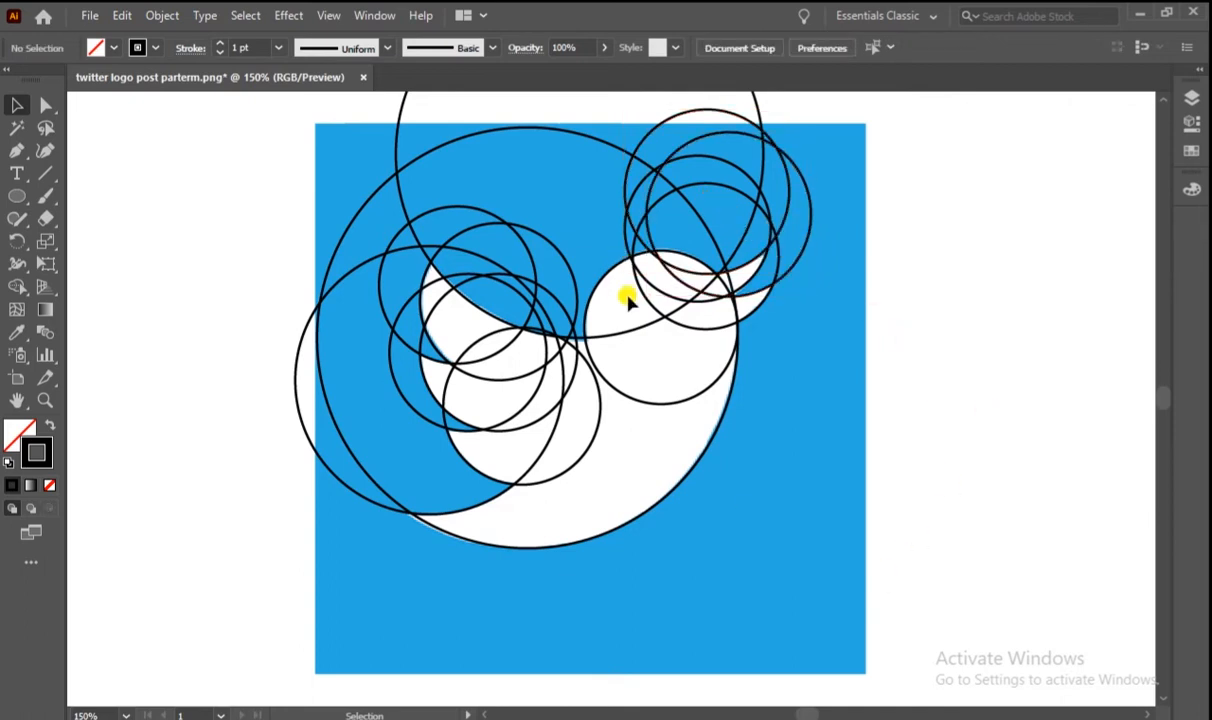
# Select all the circles and delete the regions outside the bird silhouette with the Shape Builder tool
pyautogui.moveTo(684, 373); pyautogui.dragTo(531, 393)
pyautogui.moveTo(133, 107); pyautogui.dragTo(750, 586)
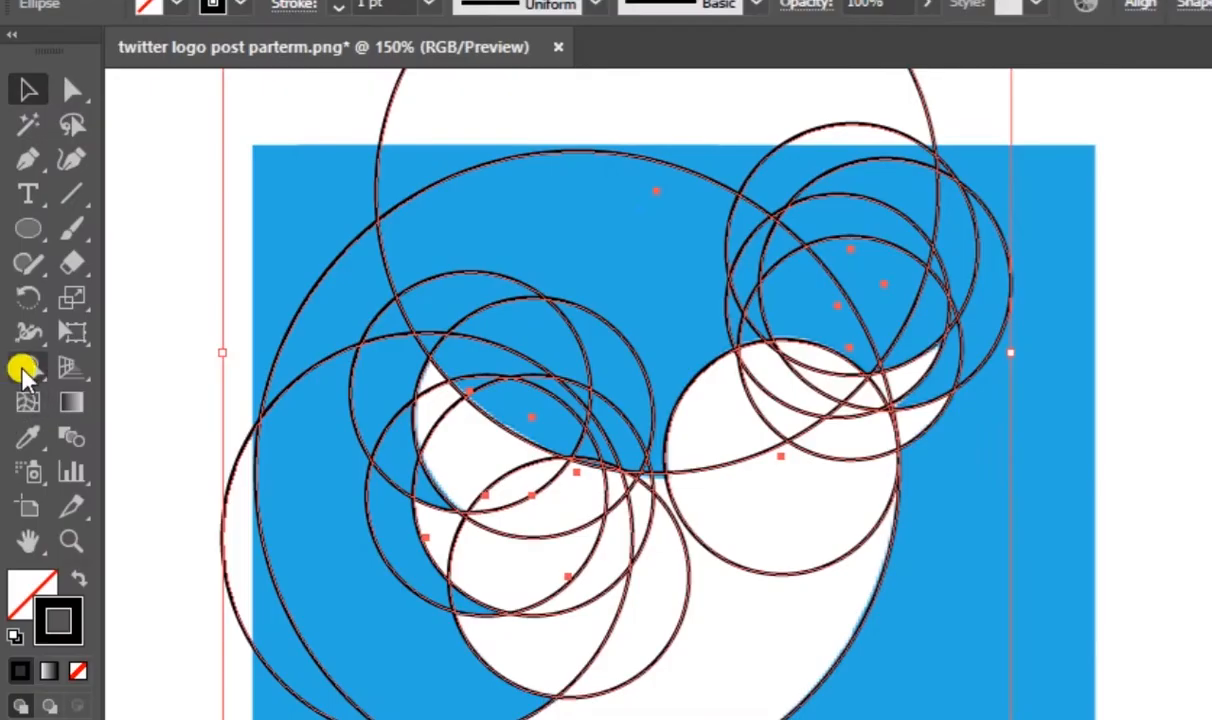
pyautogui.click(17, 286)
pyautogui.moveTo(22, 372); pyautogui.dragTo(195, 371)
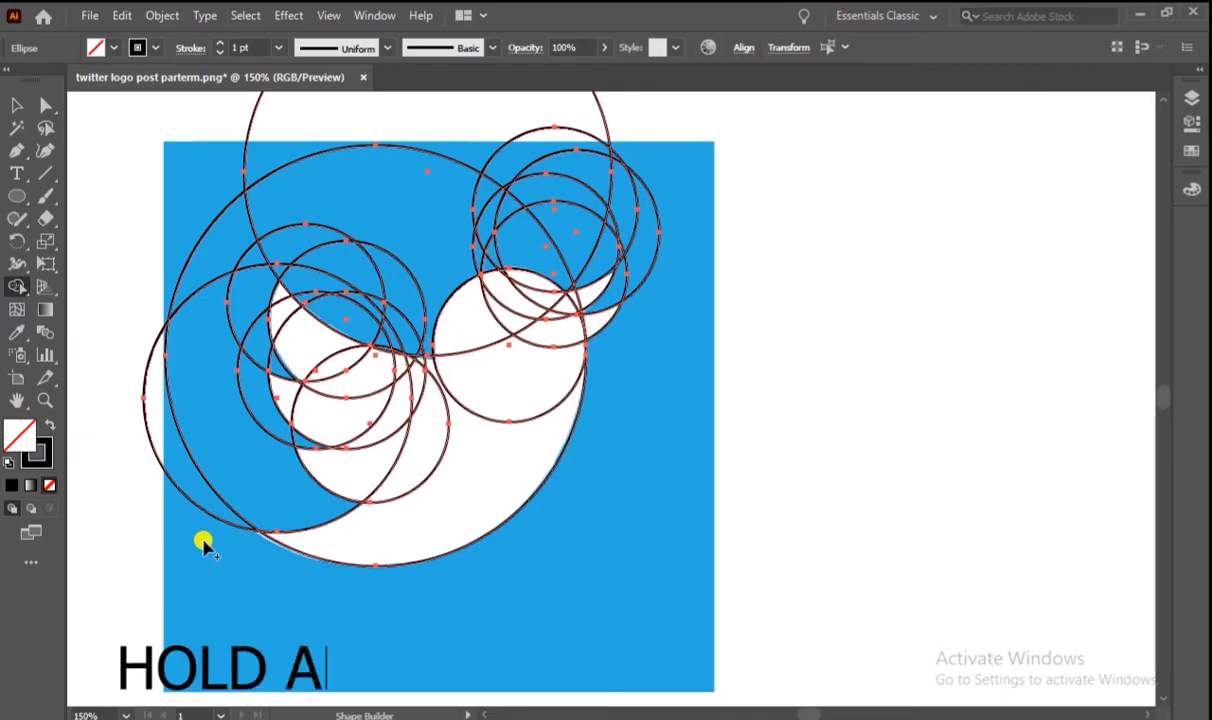
pyautogui.moveTo(203, 546)
pyautogui.mouseDown()
pyautogui.moveTo(275, 435)
pyautogui.moveTo(297, 437)
pyautogui.moveTo(234, 440)
pyautogui.mouseUp()
pyautogui.moveTo(256, 370)
pyautogui.mouseDown()
pyautogui.moveTo(271, 360)
pyautogui.moveTo(214, 265)
pyautogui.moveTo(276, 133)
pyautogui.moveTo(591, 130)
pyautogui.moveTo(649, 270)
pyautogui.moveTo(624, 287)
pyautogui.moveTo(541, 189)
pyautogui.moveTo(619, 249)
pyautogui.moveTo(471, 262)
pyautogui.moveTo(449, 252)
pyautogui.mouseUp()
pyautogui.moveTo(228, 212)
pyautogui.mouseDown()
pyautogui.moveTo(397, 250)
pyautogui.moveTo(407, 311)
pyautogui.moveTo(369, 326)
pyautogui.moveTo(333, 261)
pyautogui.moveTo(280, 264)
pyautogui.moveTo(382, 308)
pyautogui.mouseUp()
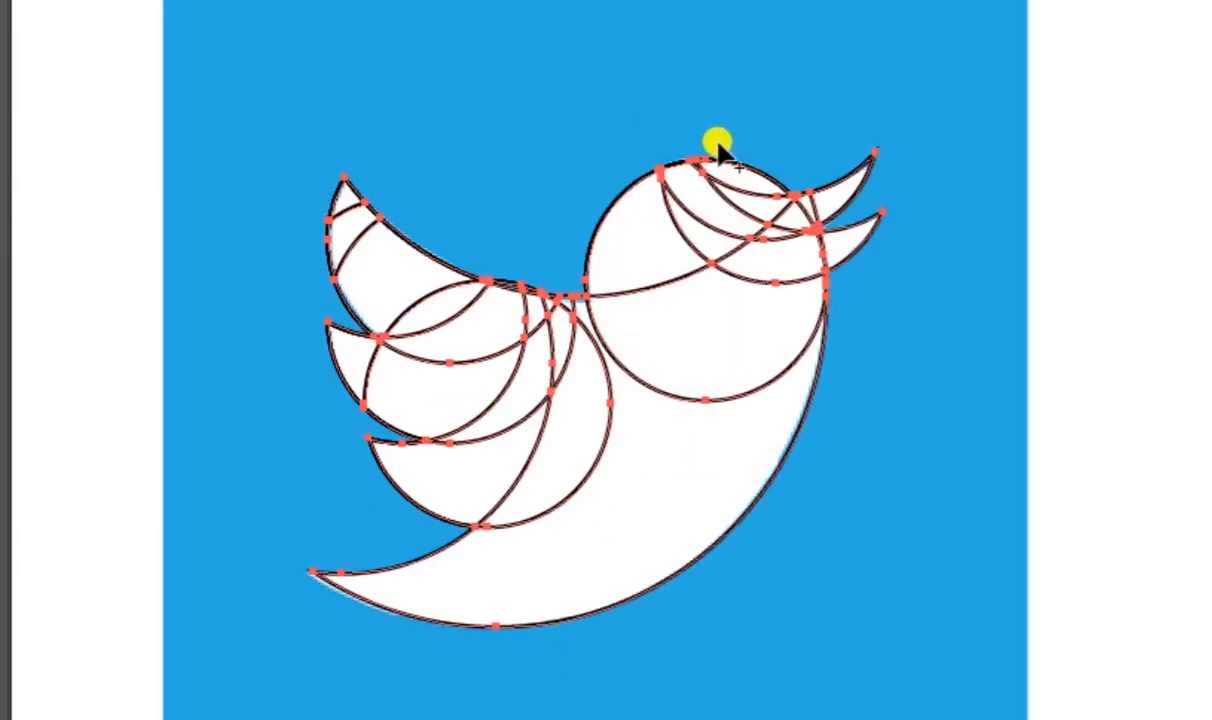
# Merge the bird's body, head and beak regions into one shape with the Shape Builder tool
pyautogui.moveTo(742, 197); pyautogui.dragTo(728, 424)
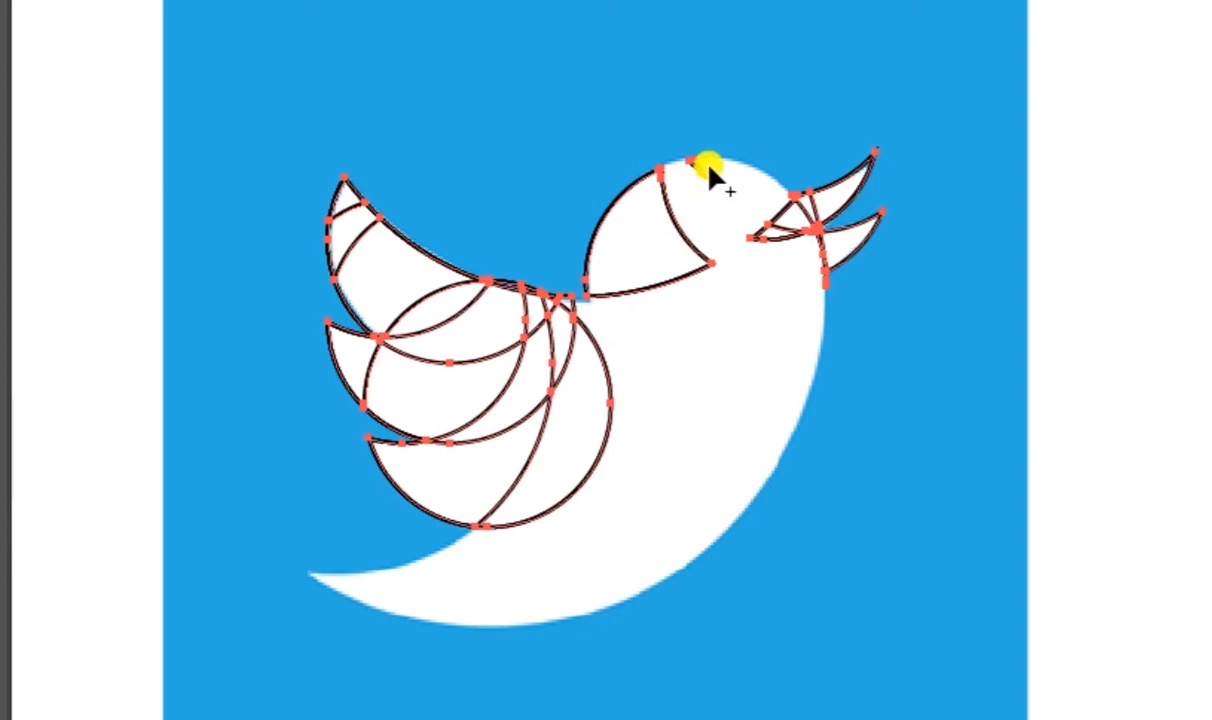
pyautogui.hotkey('ctrl', 'a')
pyautogui.moveTo(704, 172)
pyautogui.mouseDown()
pyautogui.moveTo(730, 349)
pyautogui.moveTo(717, 306)
pyautogui.moveTo(771, 195)
pyautogui.moveTo(789, 223)
pyautogui.moveTo(766, 227)
pyautogui.moveTo(776, 214)
pyautogui.moveTo(752, 241)
pyautogui.moveTo(817, 203)
pyautogui.moveTo(818, 238)
pyautogui.moveTo(829, 235)
pyautogui.moveTo(803, 234)
pyautogui.moveTo(817, 221)
pyautogui.mouseUp()
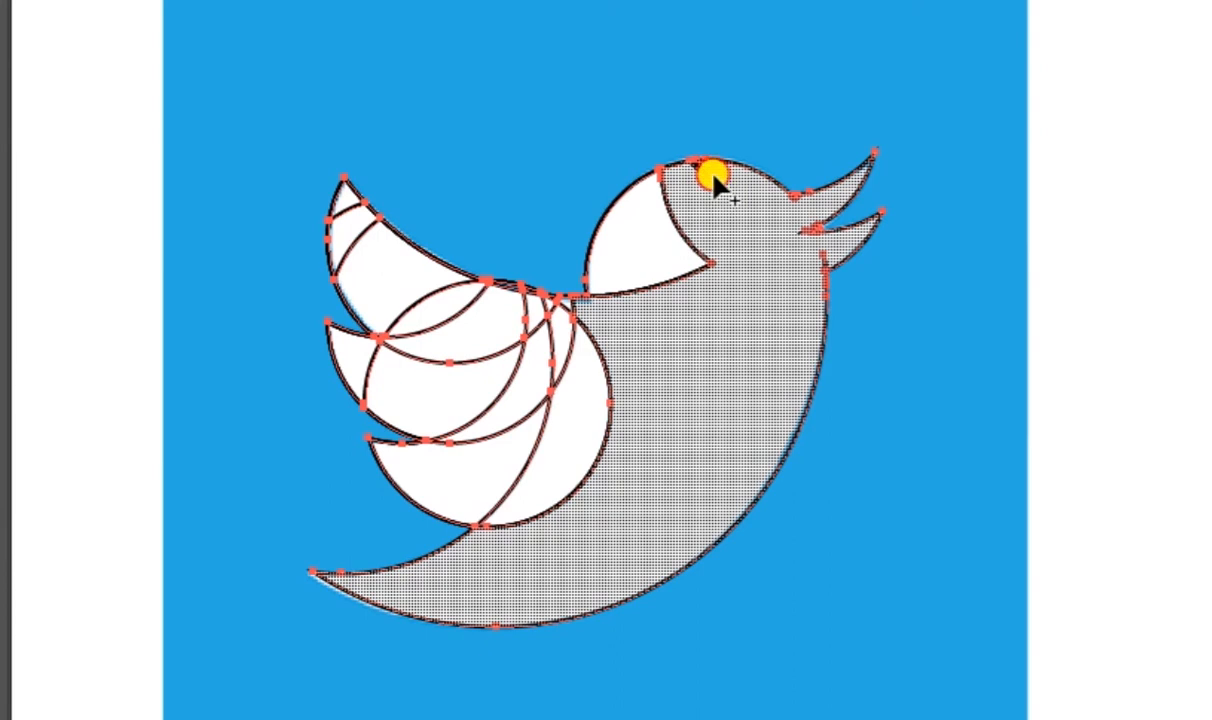
pyautogui.moveTo(703, 176)
pyautogui.mouseDown()
pyautogui.moveTo(655, 207)
pyautogui.moveTo(638, 298)
pyautogui.mouseUp()
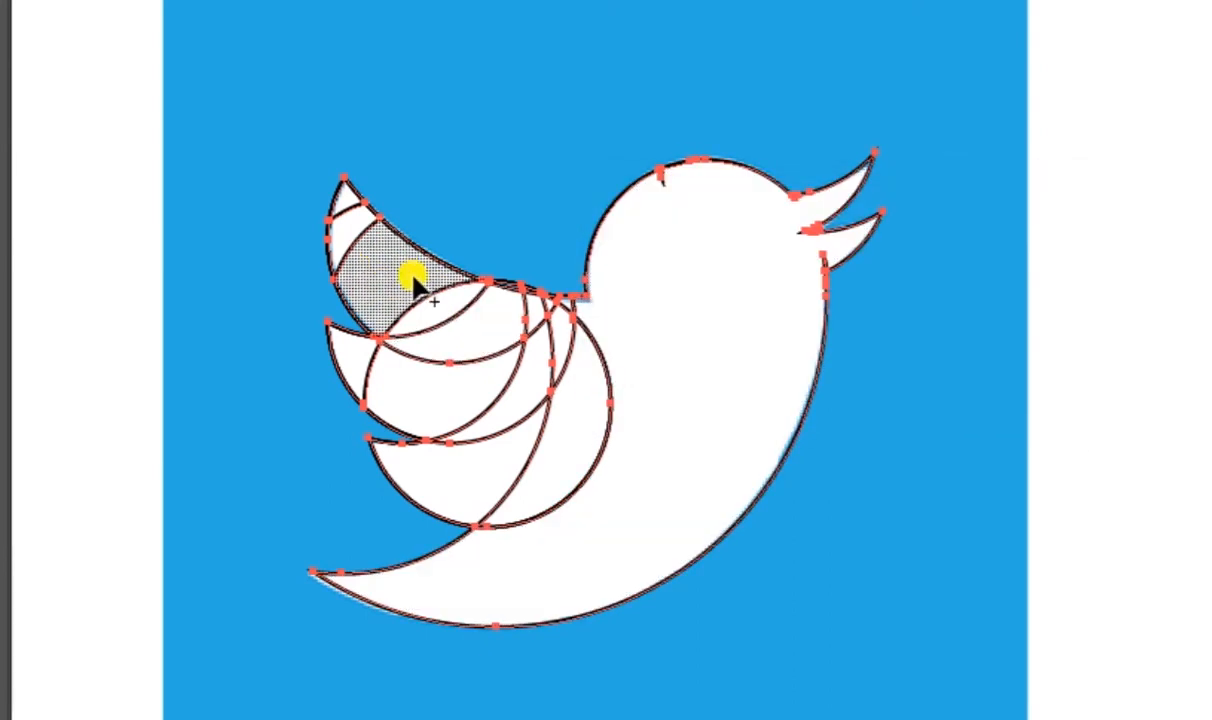
# Merge the three wing feathers and the small leftover slivers near the neck, head and beak into the body shape
pyautogui.moveTo(341, 200)
pyautogui.mouseDown()
pyautogui.moveTo(379, 279)
pyautogui.moveTo(626, 345)
pyautogui.mouseUp()
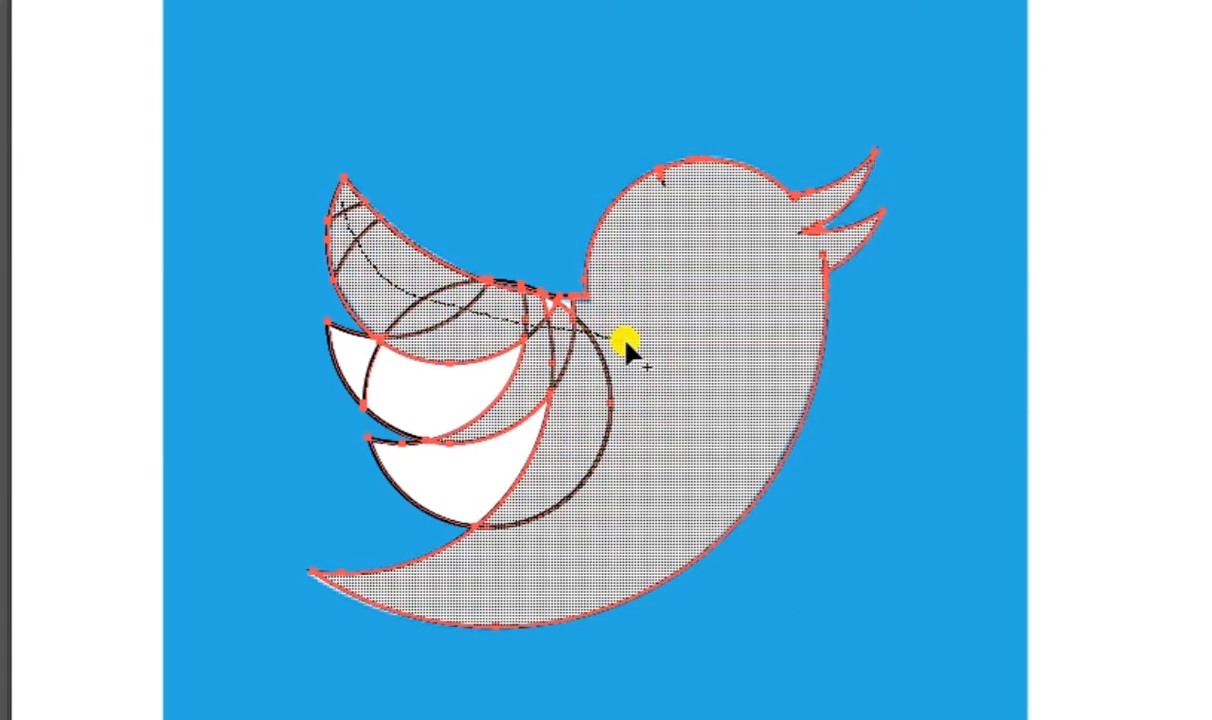
pyautogui.moveTo(371, 354); pyautogui.dragTo(592, 383)
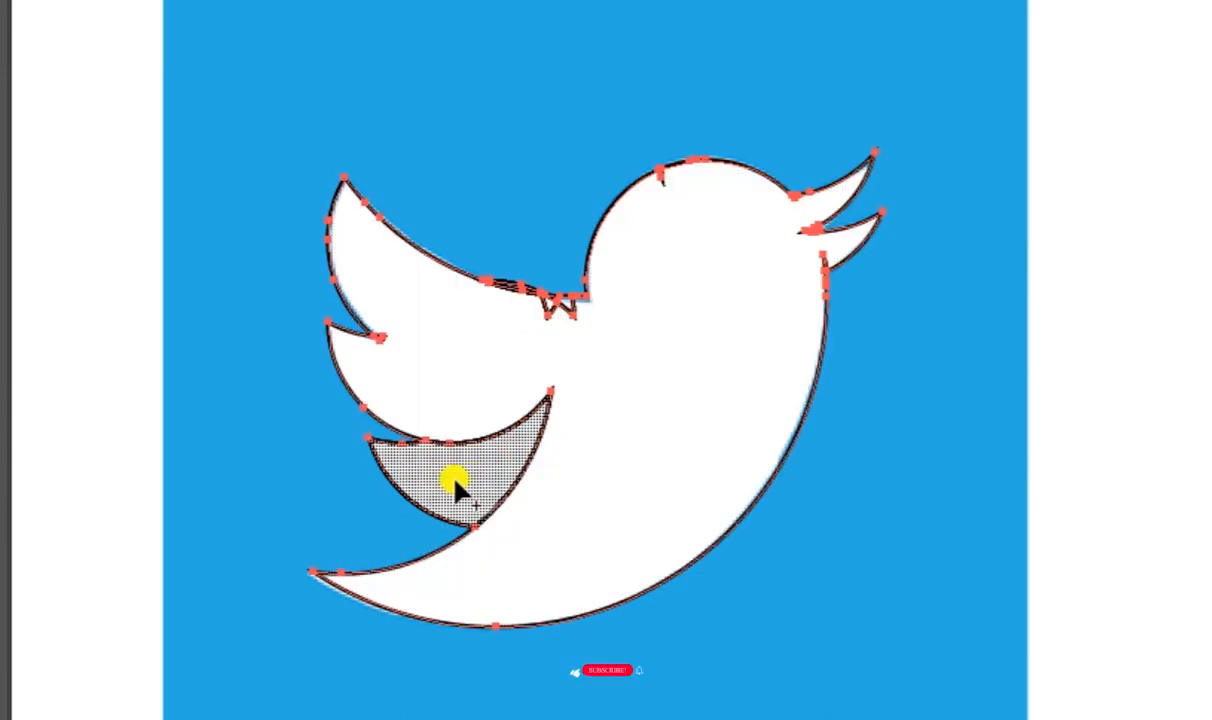
pyautogui.moveTo(425, 465)
pyautogui.mouseDown()
pyautogui.moveTo(606, 406)
pyautogui.moveTo(509, 306)
pyautogui.moveTo(572, 305)
pyautogui.mouseUp()
pyautogui.click(665, 177)
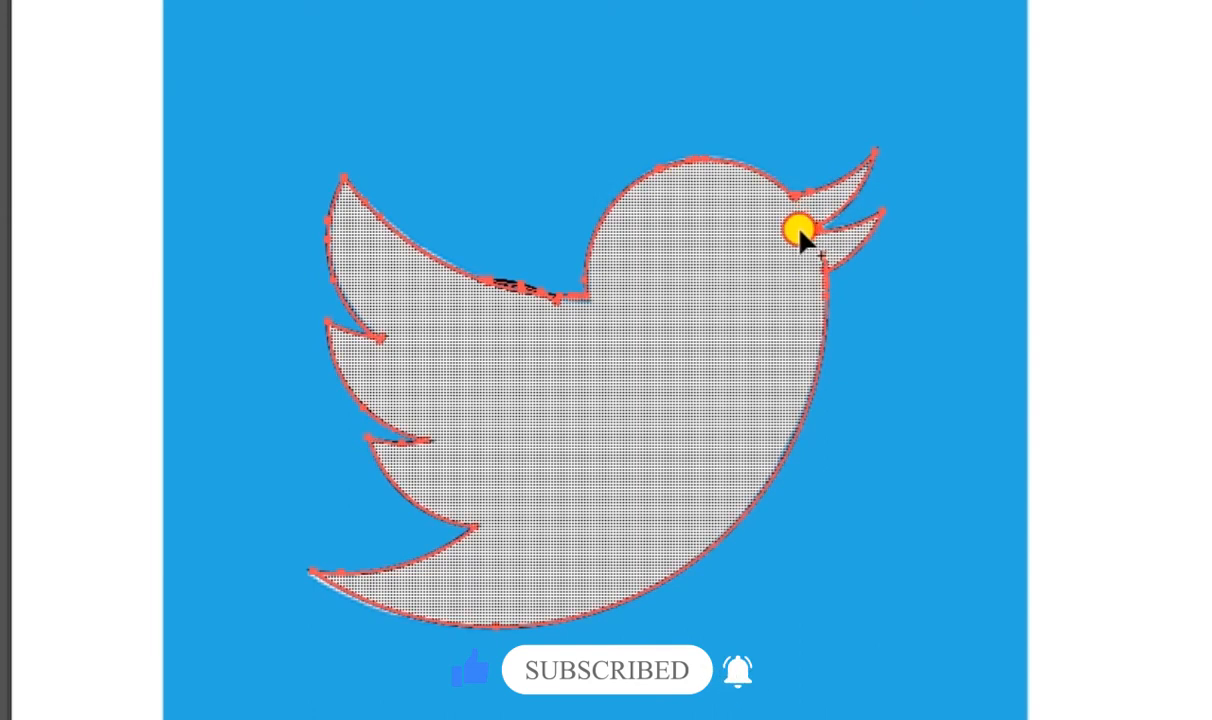
pyautogui.click(801, 236)
pyautogui.click(804, 247)
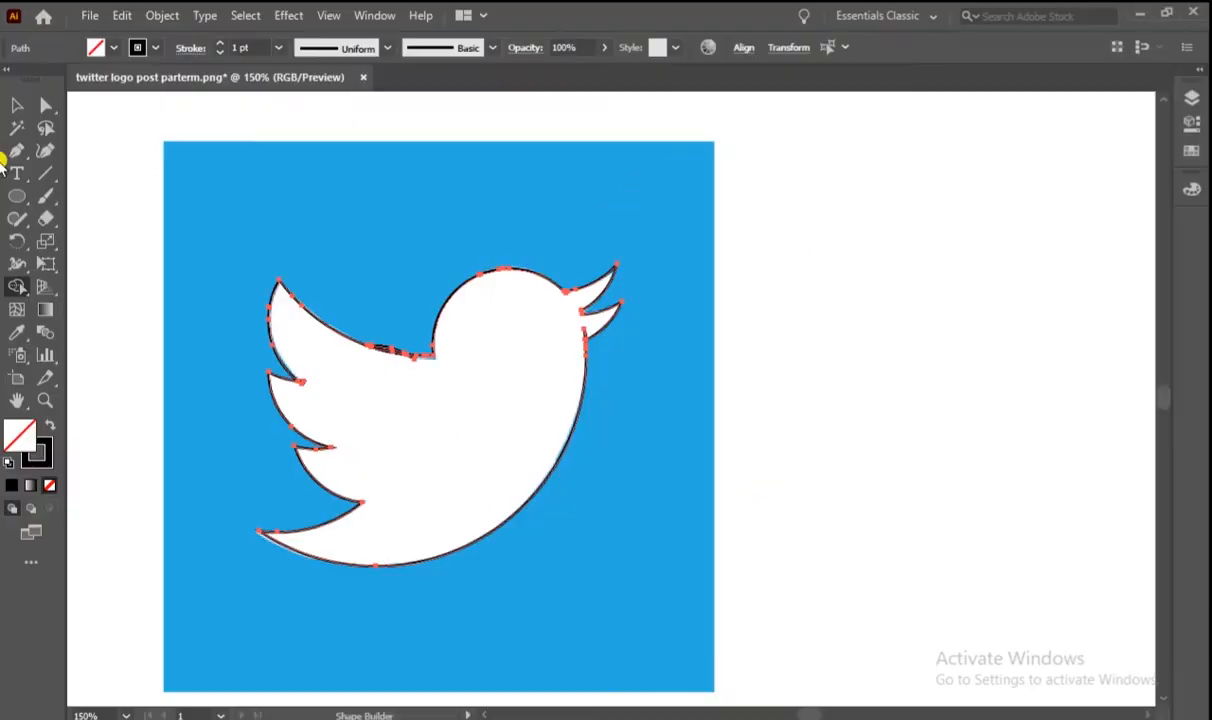
# Move the merged bird outline off the reference image to check for leftover fragments, and undo the move
pyautogui.click(13, 104)
pyautogui.click(543, 175)
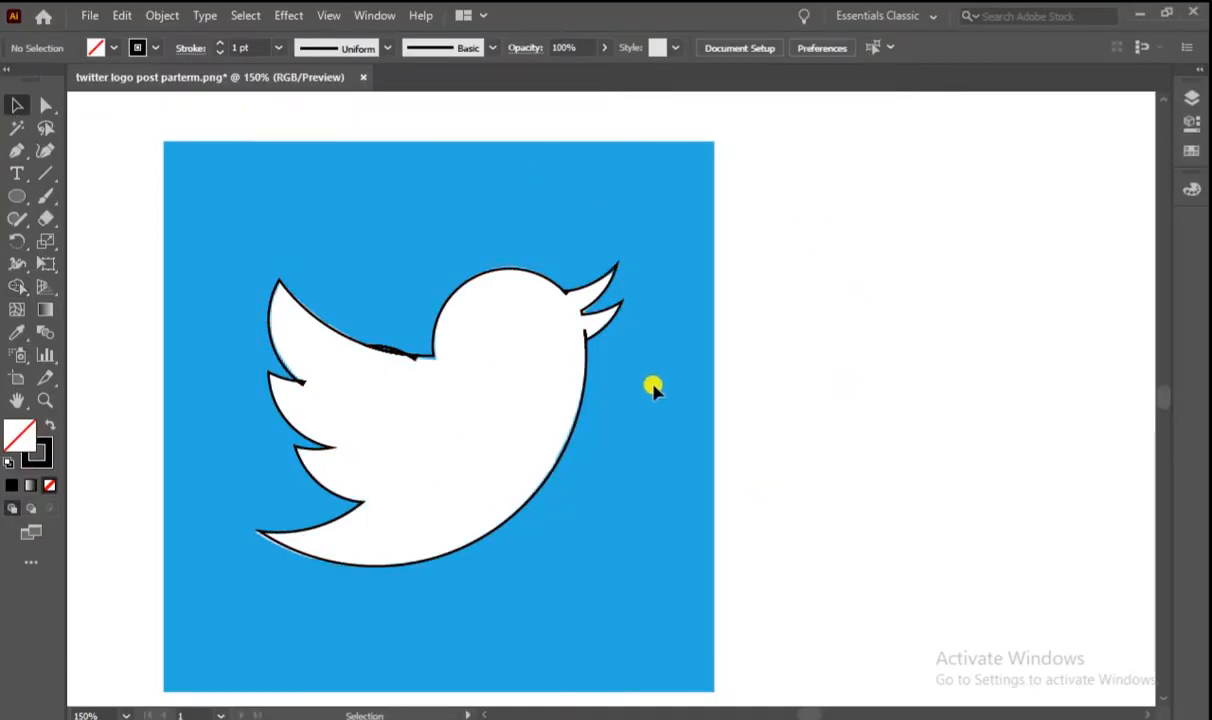
pyautogui.moveTo(438, 317); pyautogui.dragTo(853, 302)
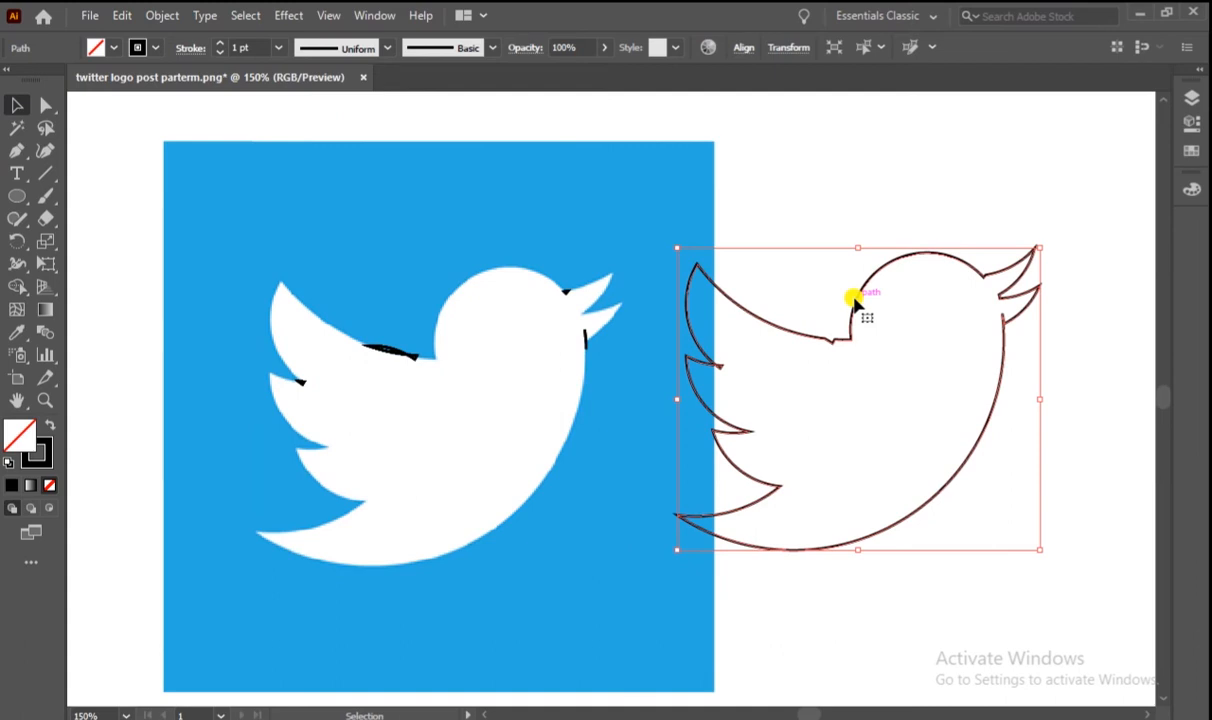
pyautogui.hotkey('ctrl', 'z')
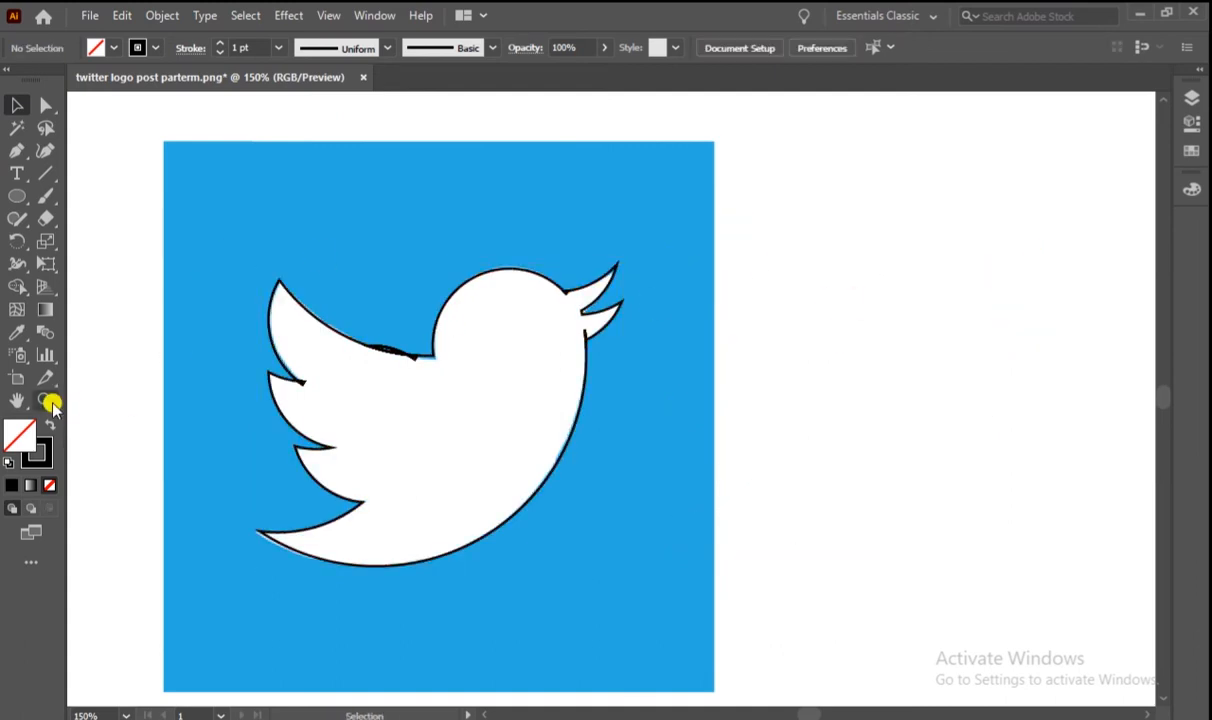
# Select the bird outline and clean up the slivers near the neck, beak corner and upper feather notch with the Shape Builder tool
pyautogui.moveTo(190, 152); pyautogui.dragTo(660, 590)
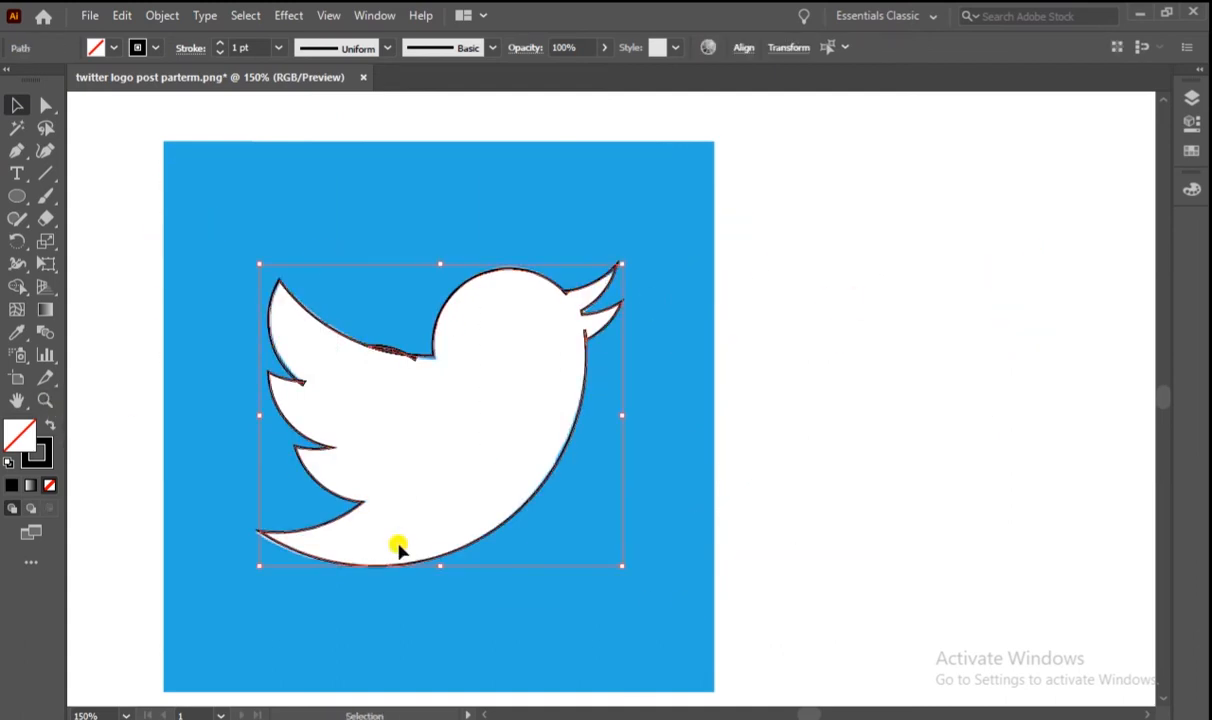
pyautogui.click(17, 286)
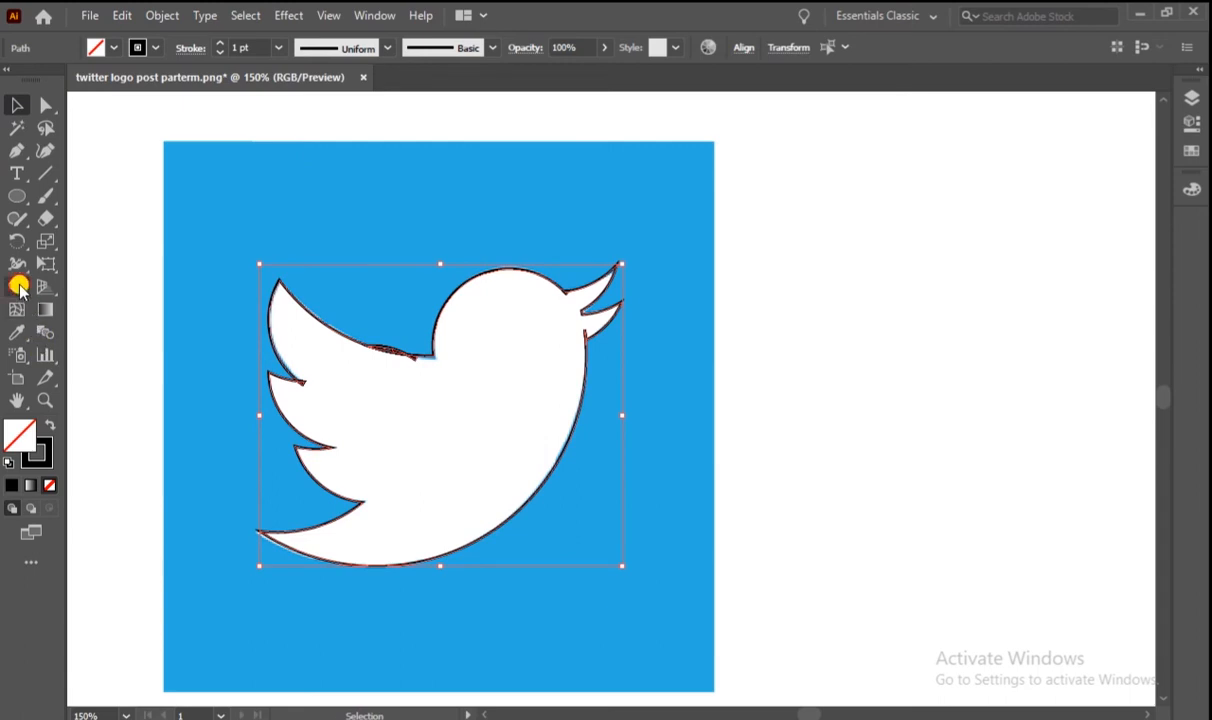
pyautogui.press('z')
pyautogui.click(387, 344)
pyautogui.click(650, 400)
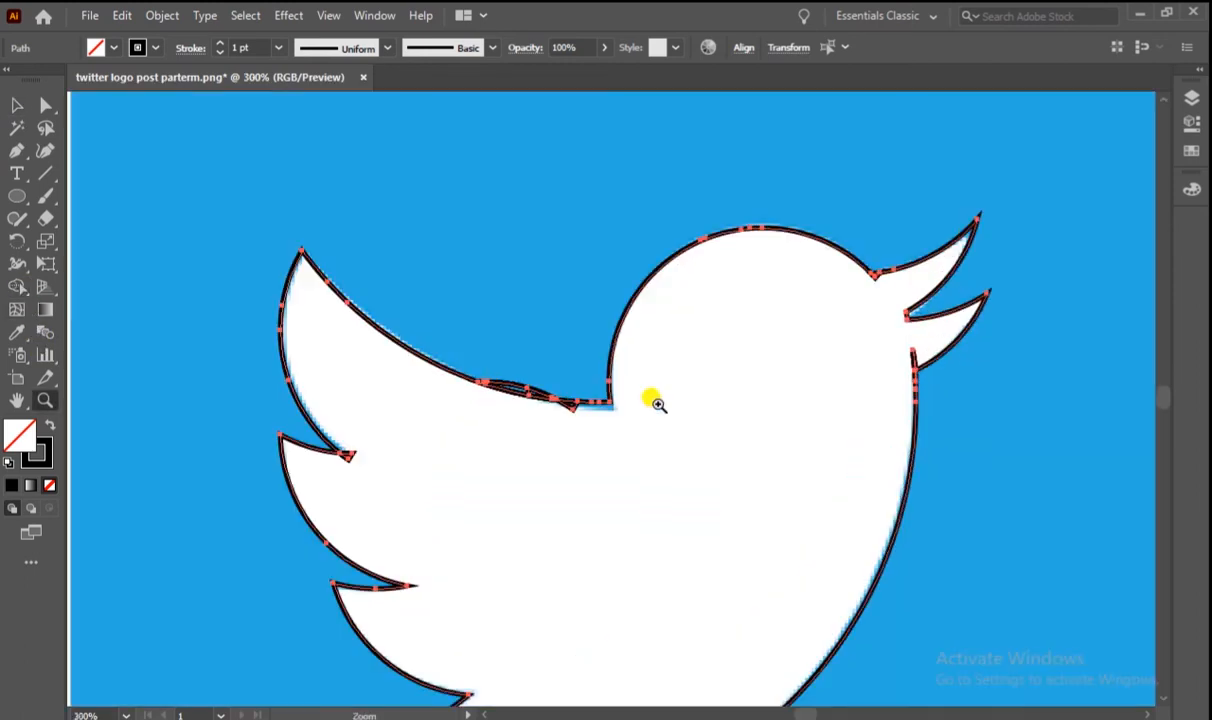
pyautogui.click(500, 384)
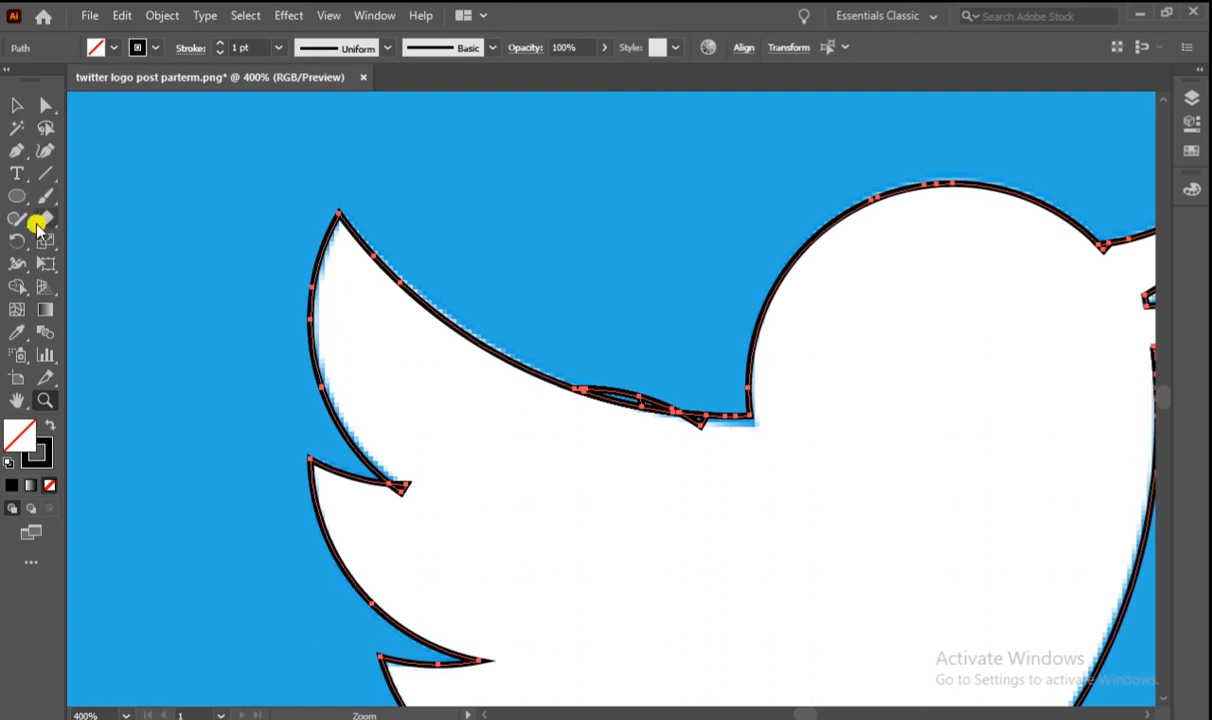
pyautogui.click(20, 288)
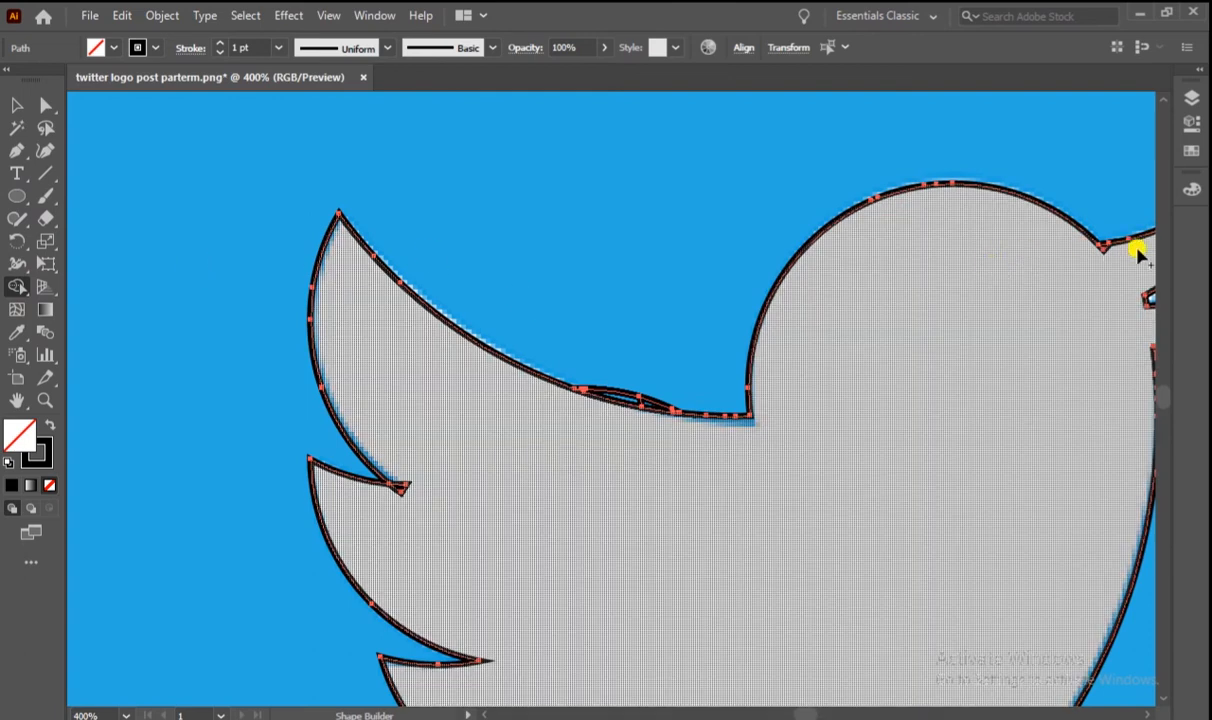
pyautogui.click(1101, 252)
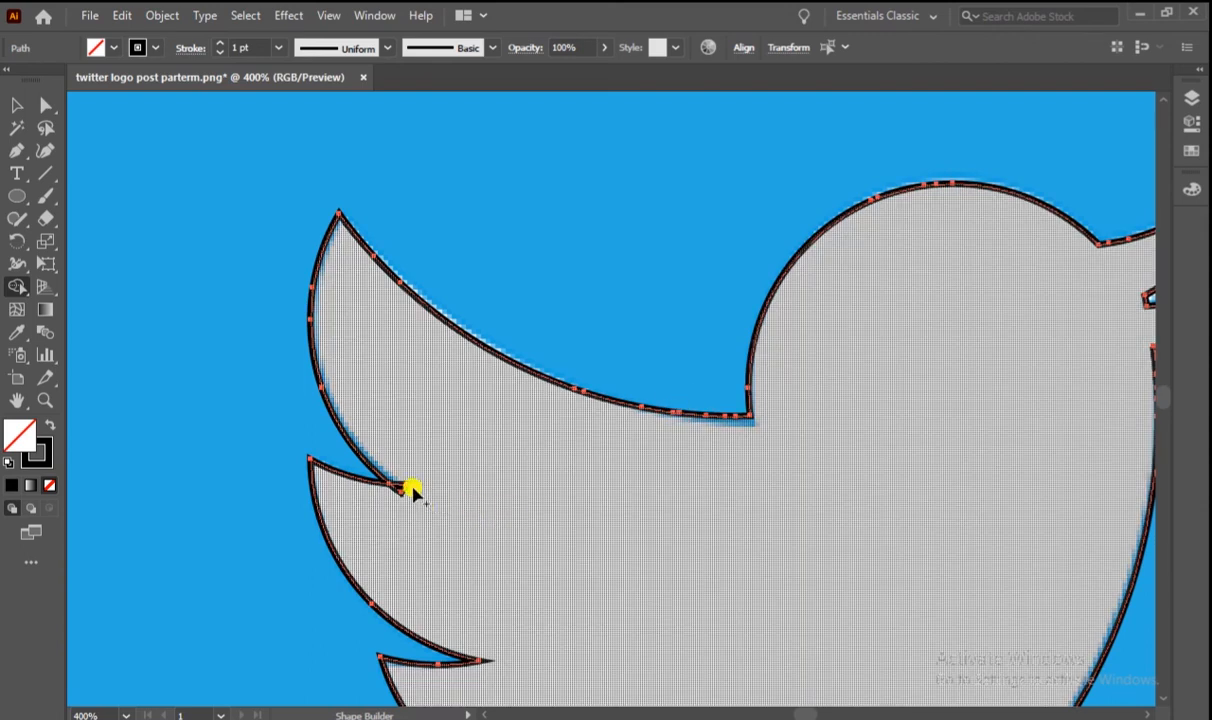
pyautogui.click(403, 485)
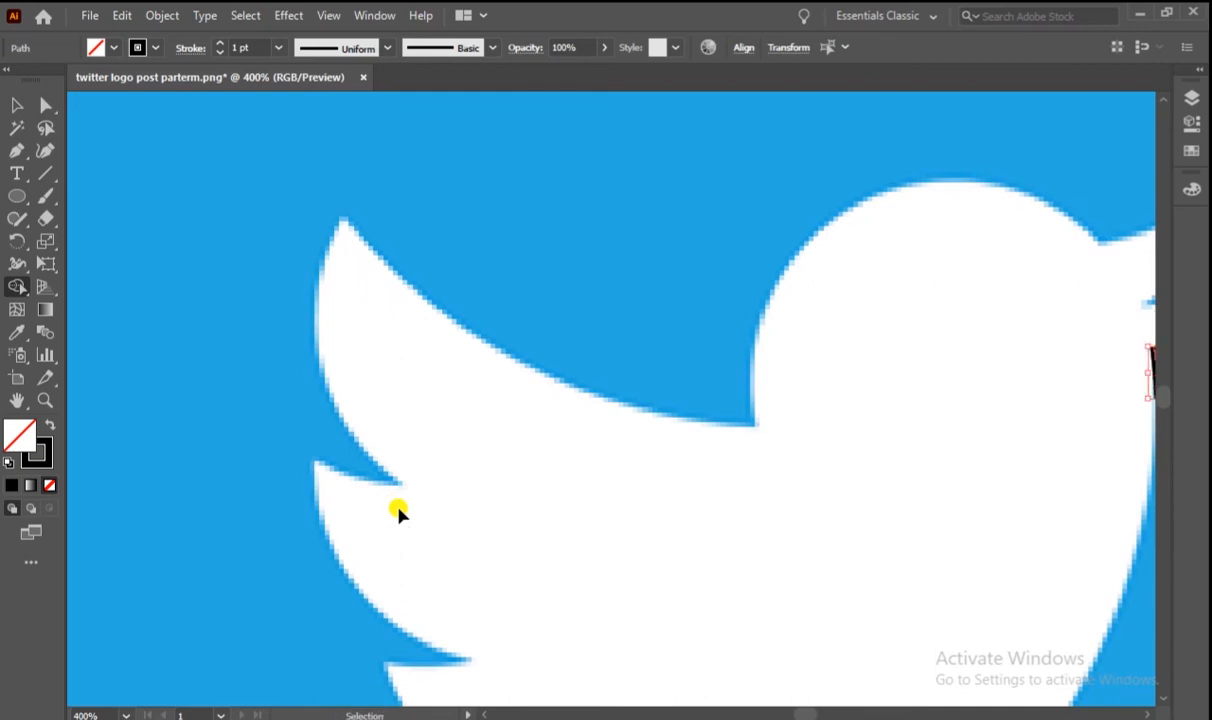
pyautogui.hotkey('ctrl', 'z')
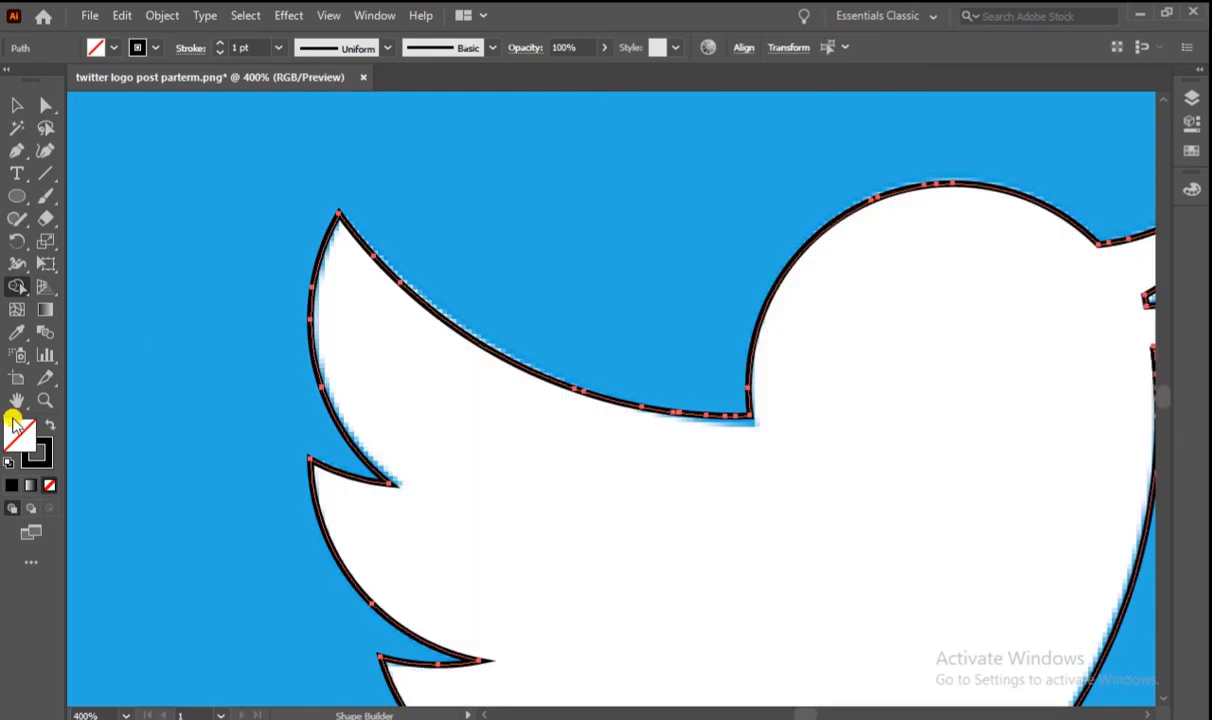
# Merge the small sliver where the lower beak meets the breast into the bird shape with the Shape Builder tool
pyautogui.click(44, 401)
pyautogui.keyDown('alt'); pyautogui.click(921, 430); pyautogui.keyUp('alt')
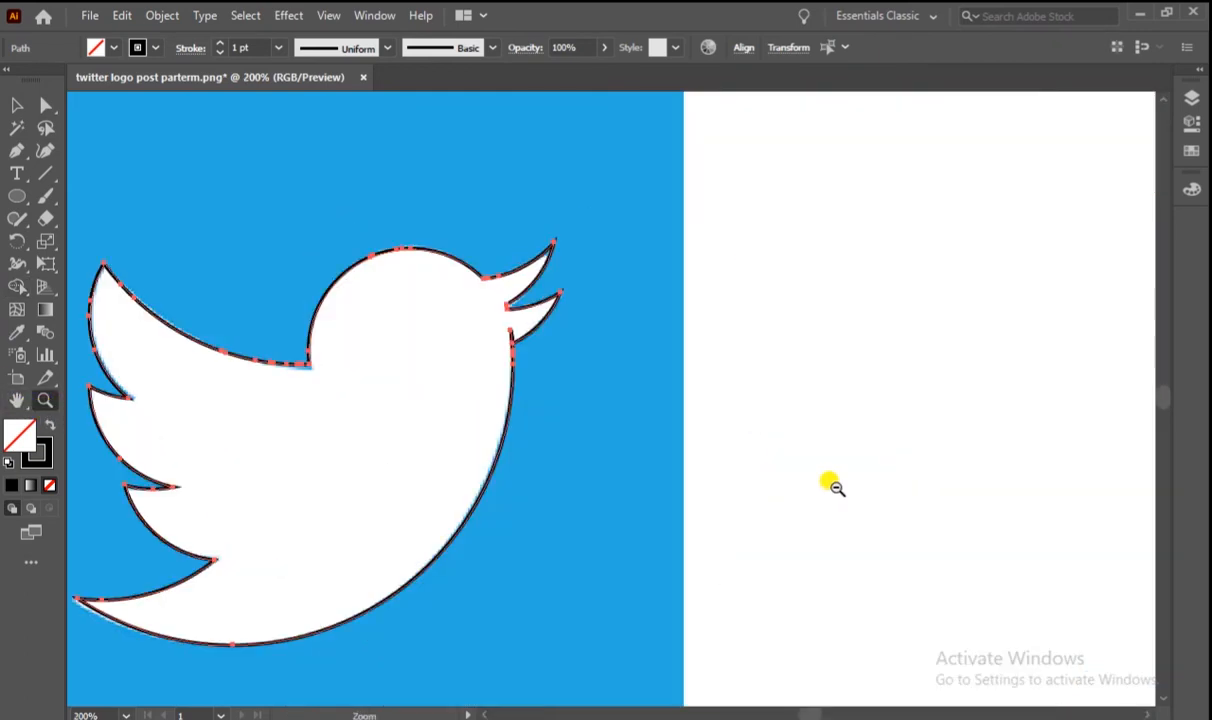
pyautogui.click(442, 340)
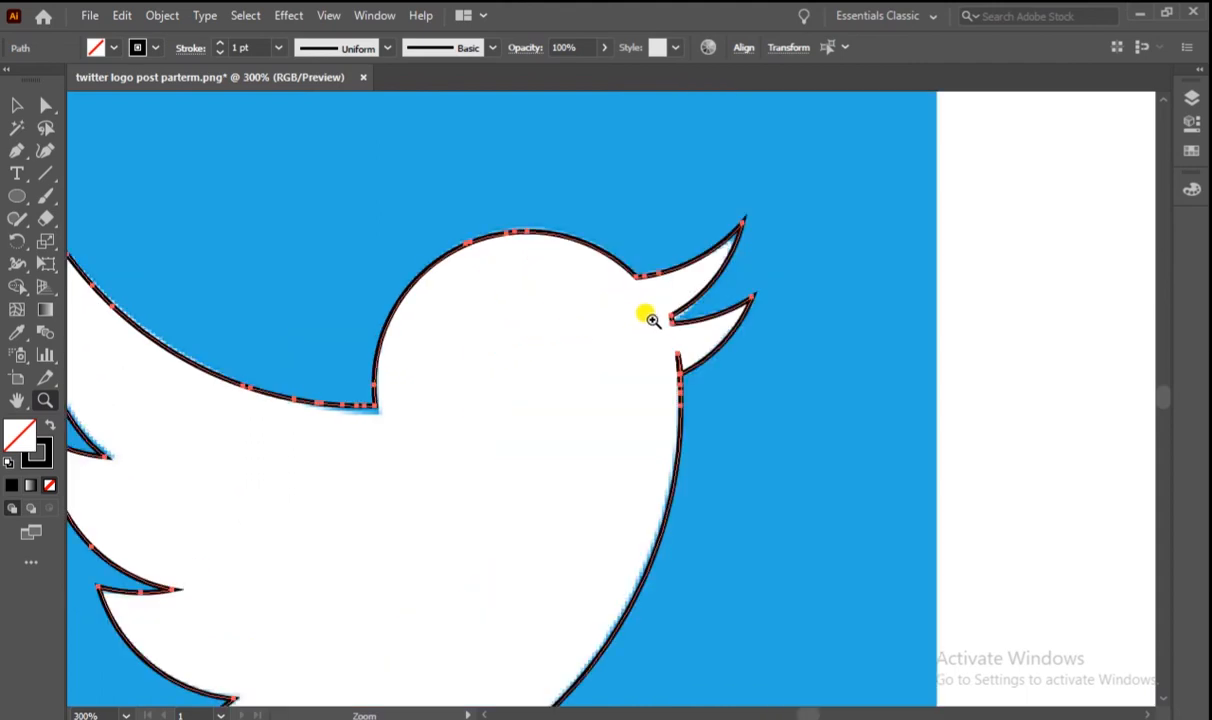
pyautogui.click(640, 316)
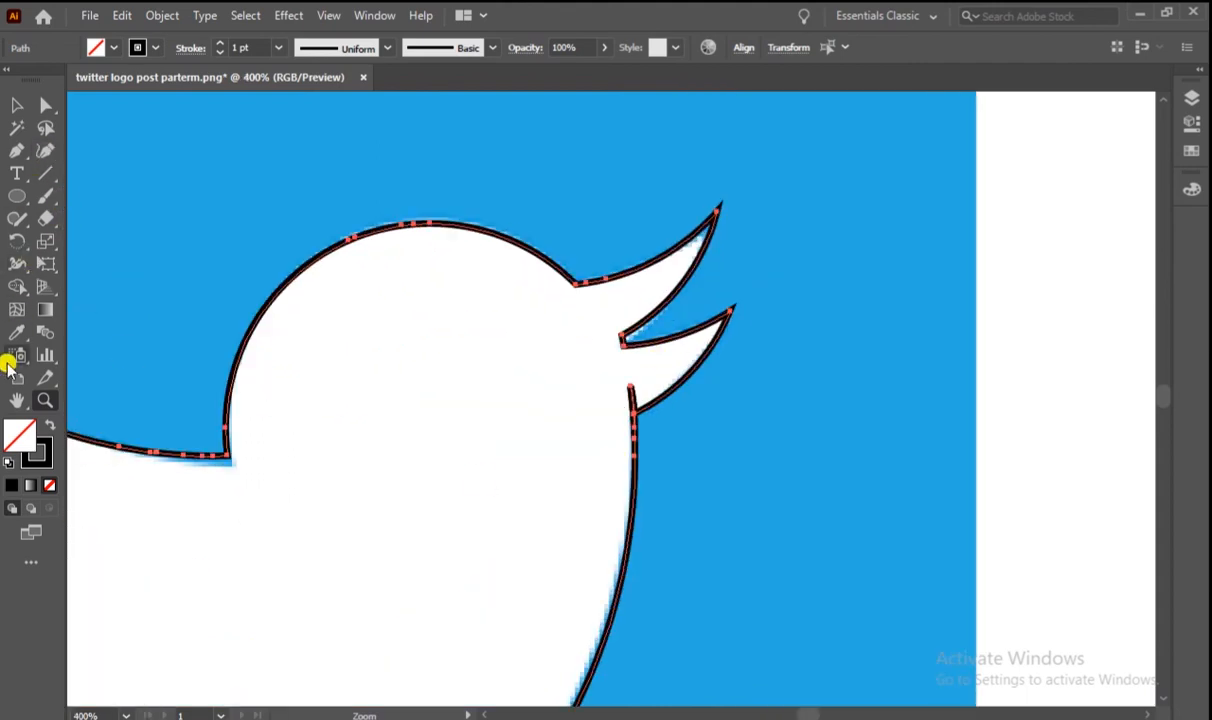
pyautogui.click(29, 288)
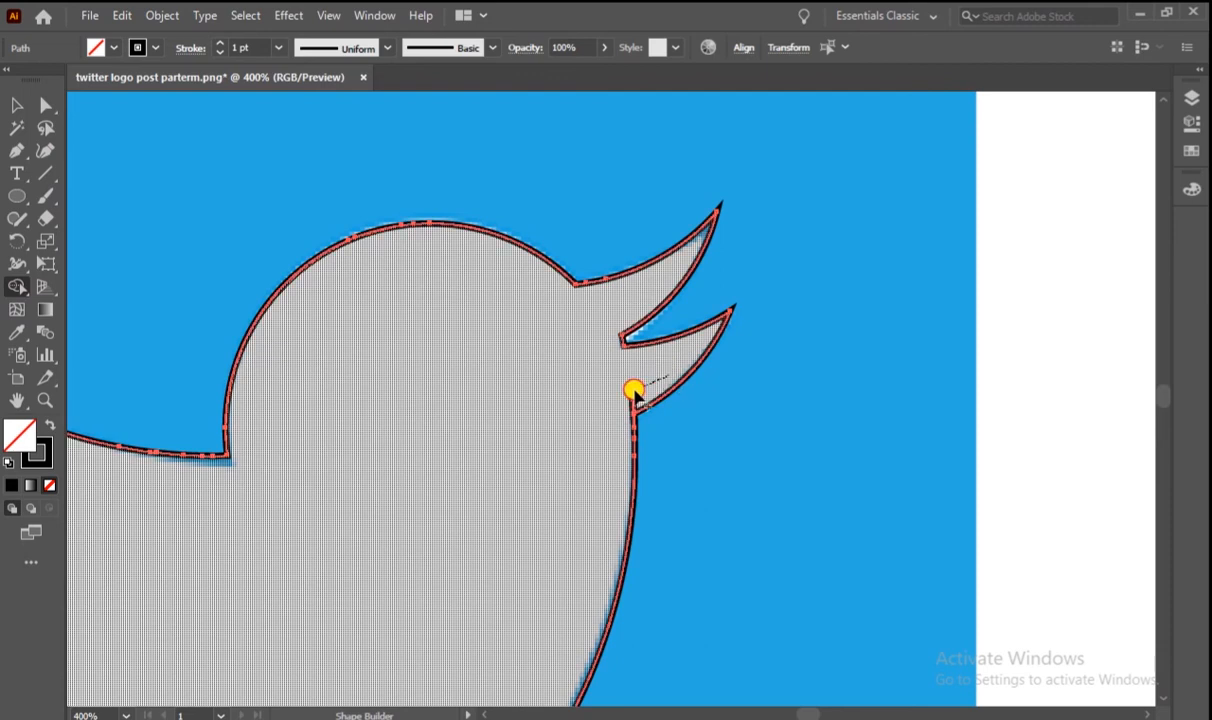
pyautogui.click(17, 104)
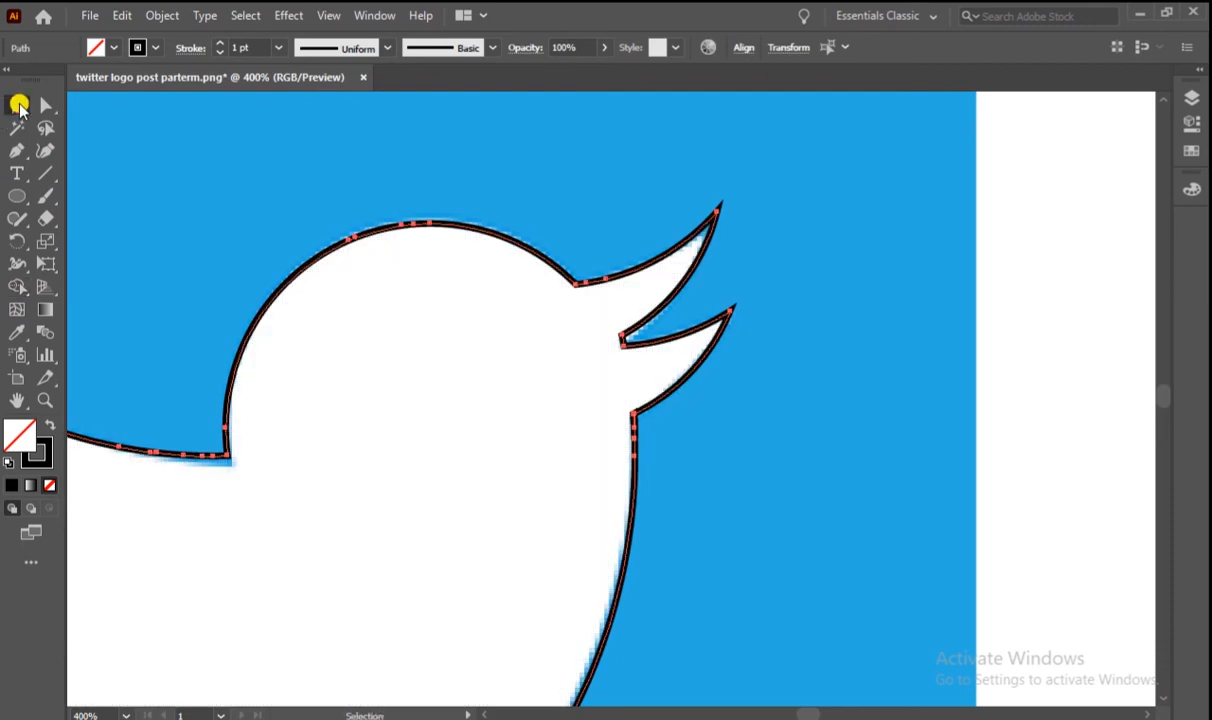
# Draw a square beside the reference image, matching the reference's height and vertical alignment
pyautogui.click(46, 402)
pyautogui.keyDown('alt'); pyautogui.click(340, 492); pyautogui.keyUp('alt')
pyautogui.keyDown('alt'); pyautogui.click(338, 489); pyautogui.keyUp('alt')
pyautogui.keyDown('alt'); pyautogui.click(870, 302); pyautogui.keyUp('alt')
pyautogui.click(16, 404)
pyautogui.moveTo(492, 441); pyautogui.dragTo(338, 366)
pyautogui.moveTo(18, 196); pyautogui.dragTo(92, 195)
pyautogui.moveTo(651, 121); pyautogui.dragTo(1101, 668)
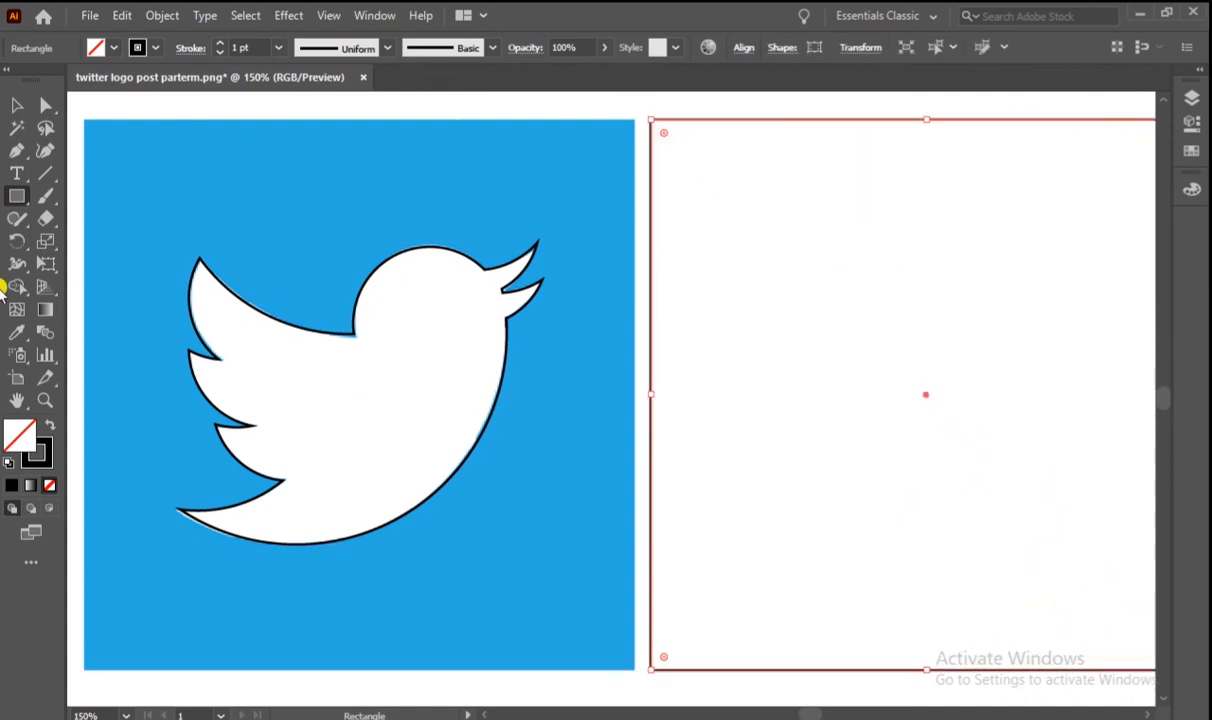
# Fill the new square with the reference image's blue background colour using the Eyedropper, and deselect it
pyautogui.click(17, 332)
pyautogui.click(267, 150)
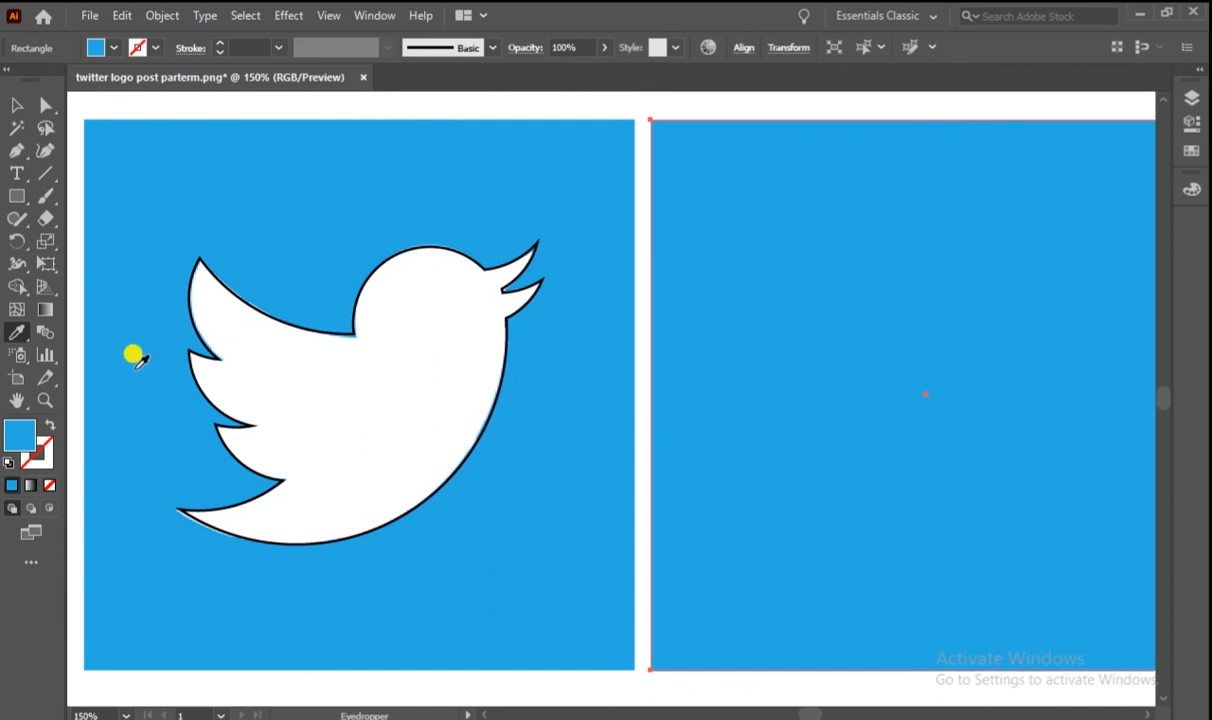
pyautogui.click(16, 104)
pyautogui.click(297, 100)
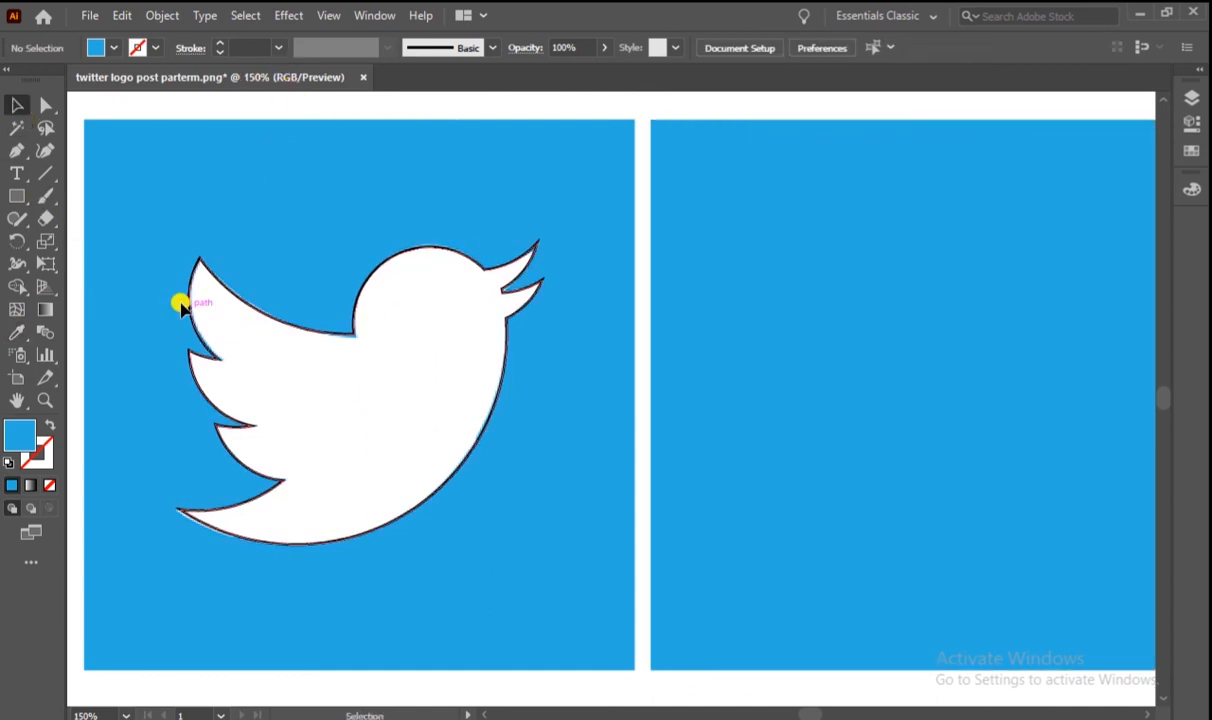
# Give the traced bird outline a white fill and remove its stroke
pyautogui.click(355, 343)
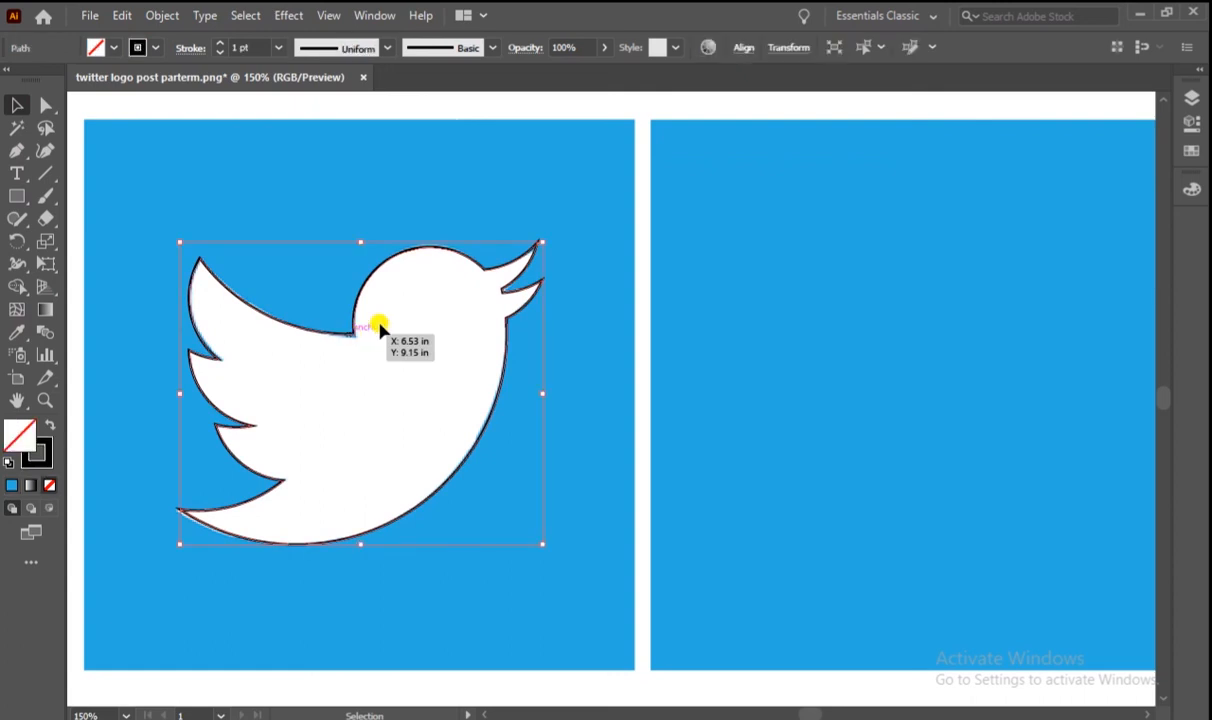
pyautogui.doubleClick(23, 438)
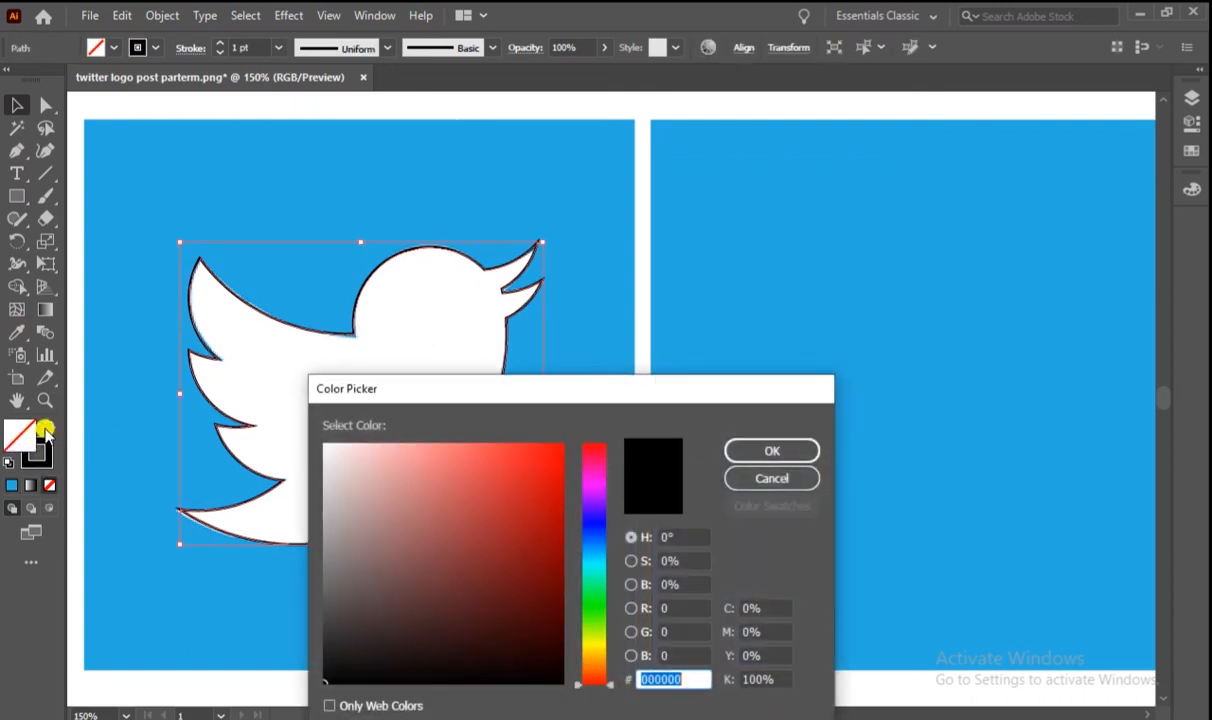
pyautogui.moveTo(460, 397); pyautogui.dragTo(500, 341)
pyautogui.moveTo(432, 432); pyautogui.dragTo(360, 381)
pyautogui.click(811, 399)
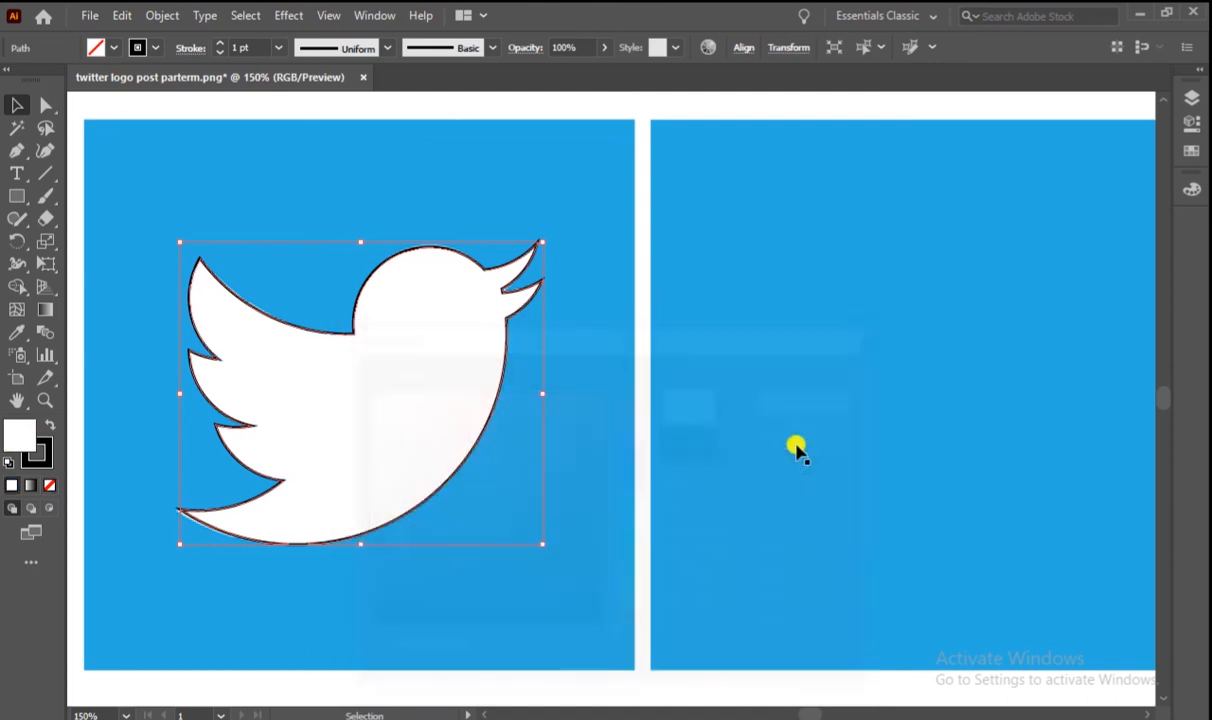
pyautogui.click(45, 460)
pyautogui.click(48, 487)
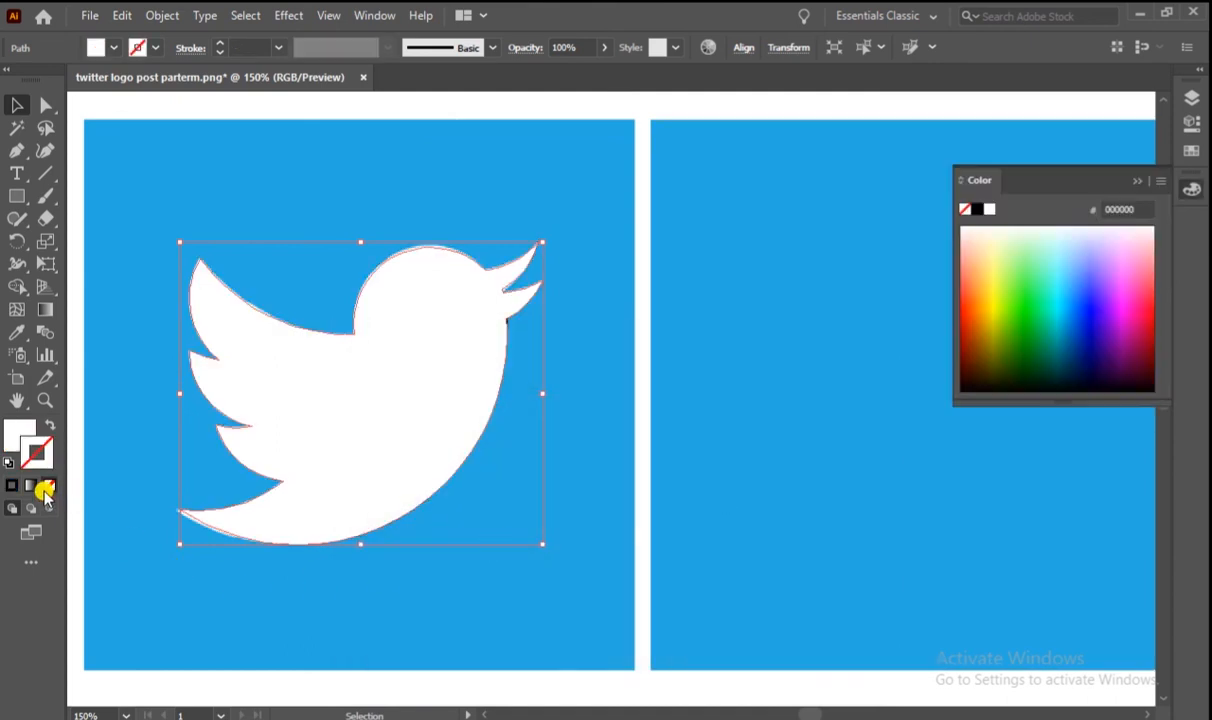
pyautogui.click(1135, 182)
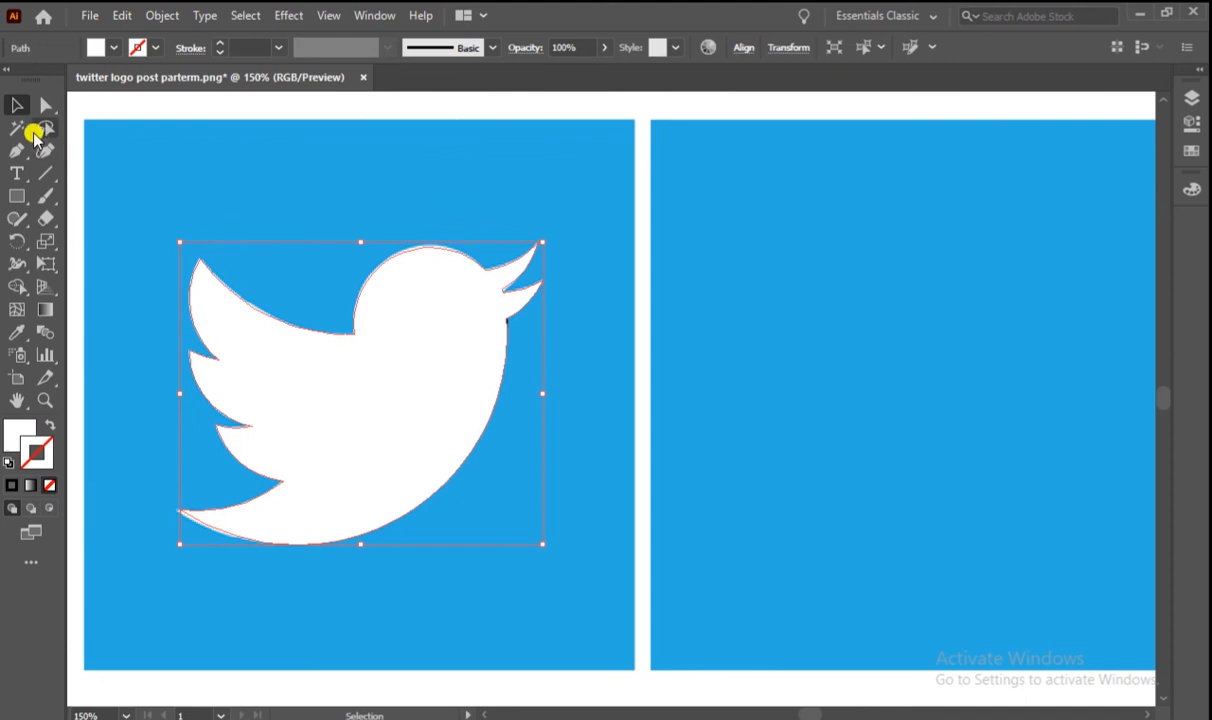
# Move the white bird from the reference image onto the blue square and bring it to the front
pyautogui.click(116, 108)
pyautogui.click(384, 345)
pyautogui.moveTo(364, 409); pyautogui.dragTo(992, 409)
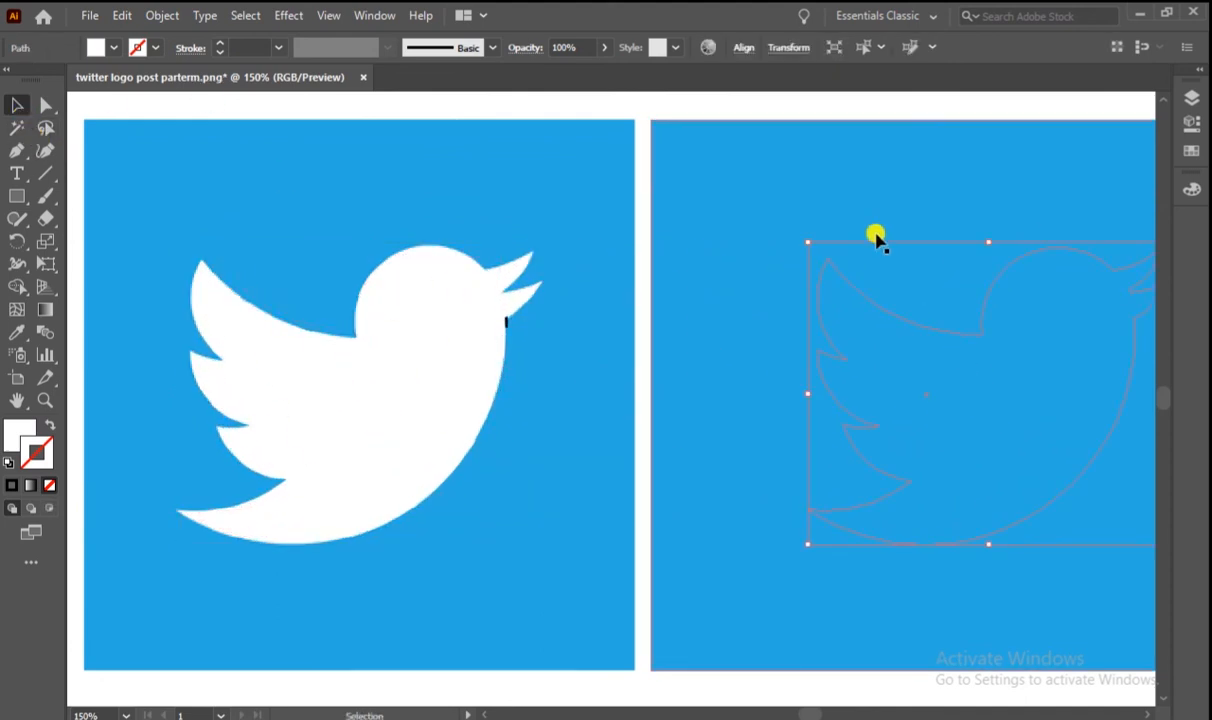
pyautogui.rightClick(1002, 388)
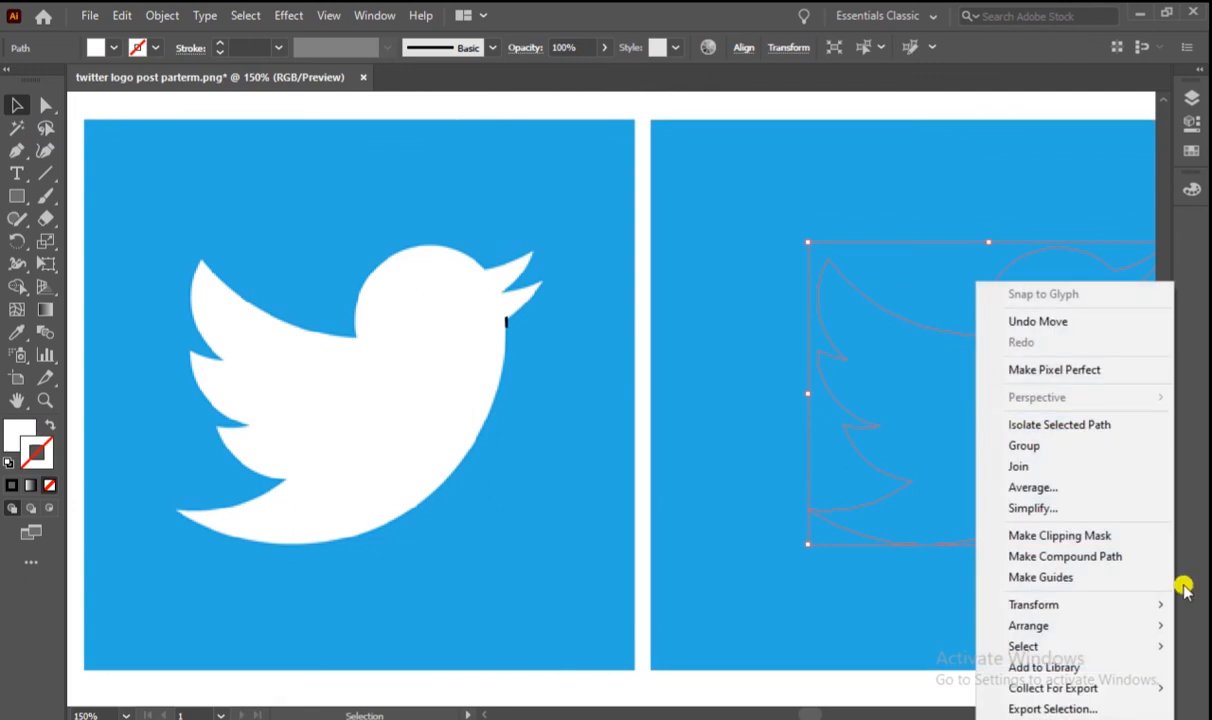
pyautogui.moveTo(1107, 625)
pyautogui.click(936, 625)
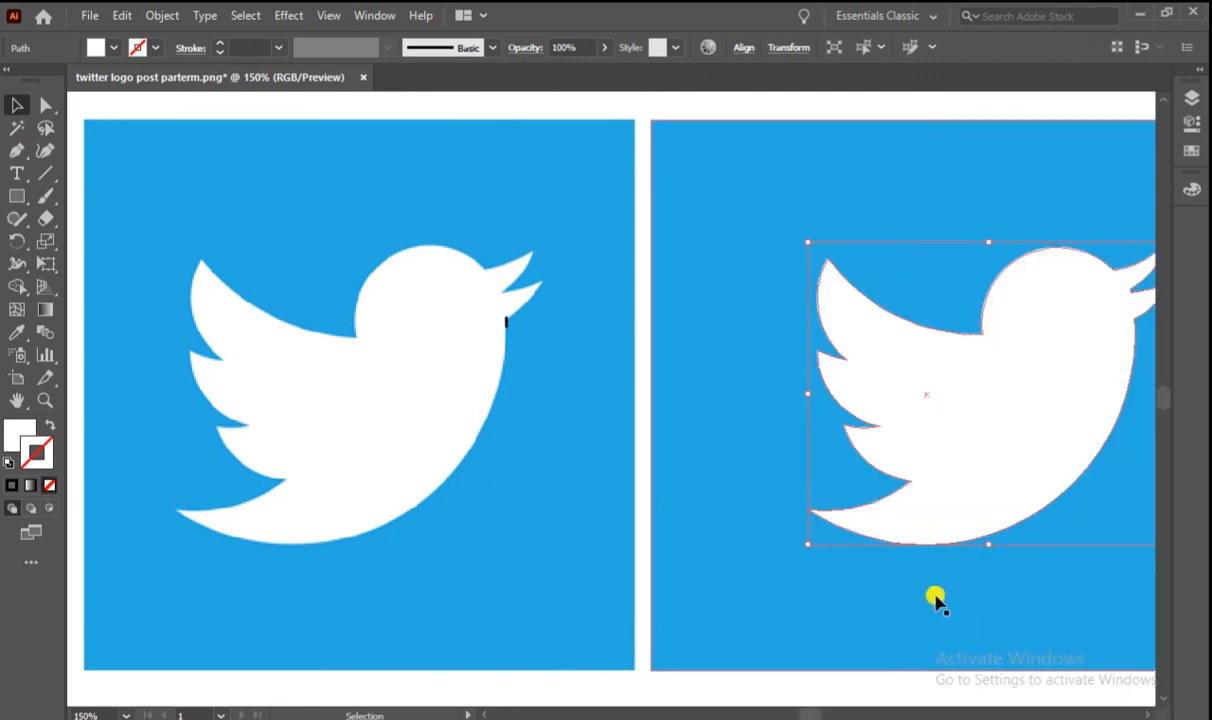
pyautogui.click(808, 112)
# Shift the white bird slightly left so that it sits near the middle of the blue square
pyautogui.click(17, 400)
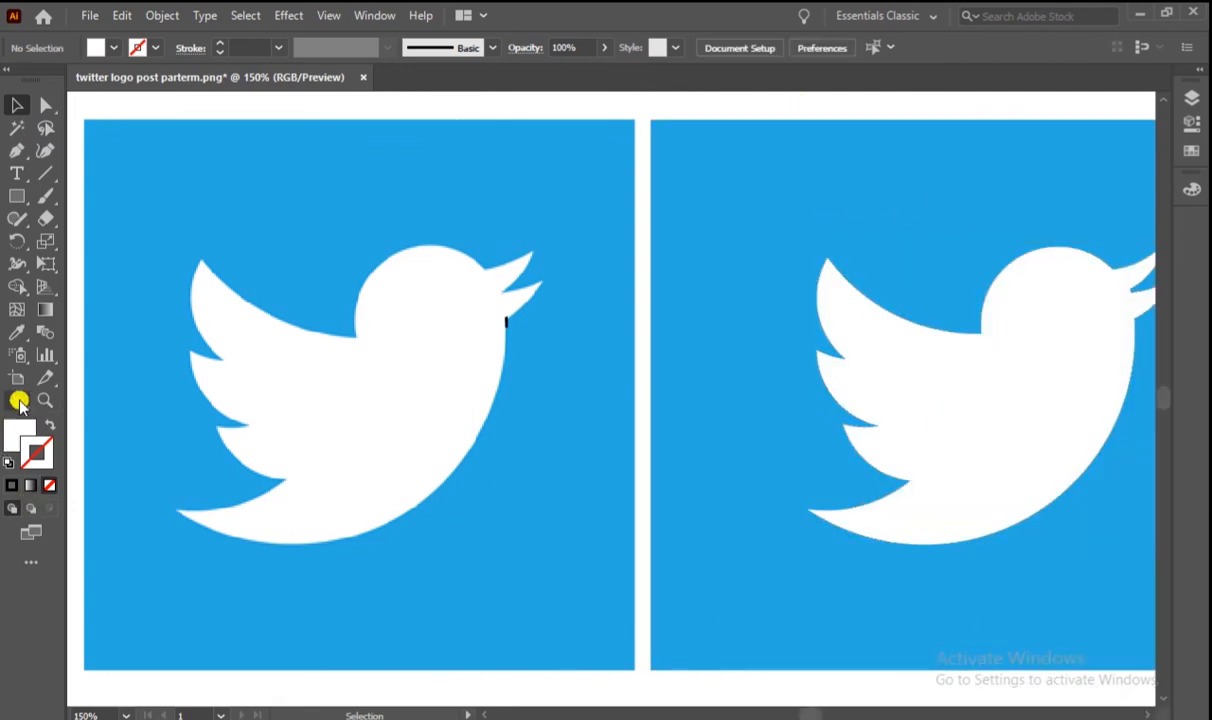
pyautogui.moveTo(703, 492); pyautogui.dragTo(638, 487)
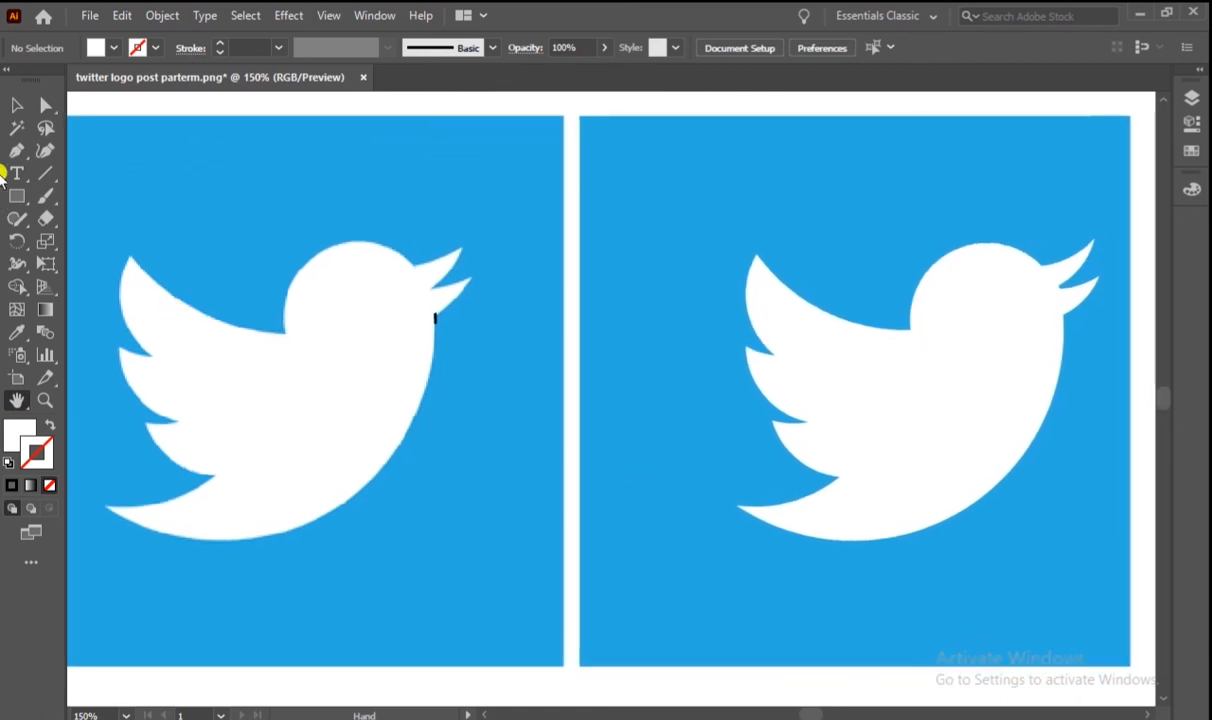
pyautogui.click(17, 105)
pyautogui.click(723, 243)
pyautogui.click(912, 373)
pyautogui.moveTo(936, 408); pyautogui.dragTo(896, 398)
pyautogui.click(620, 108)
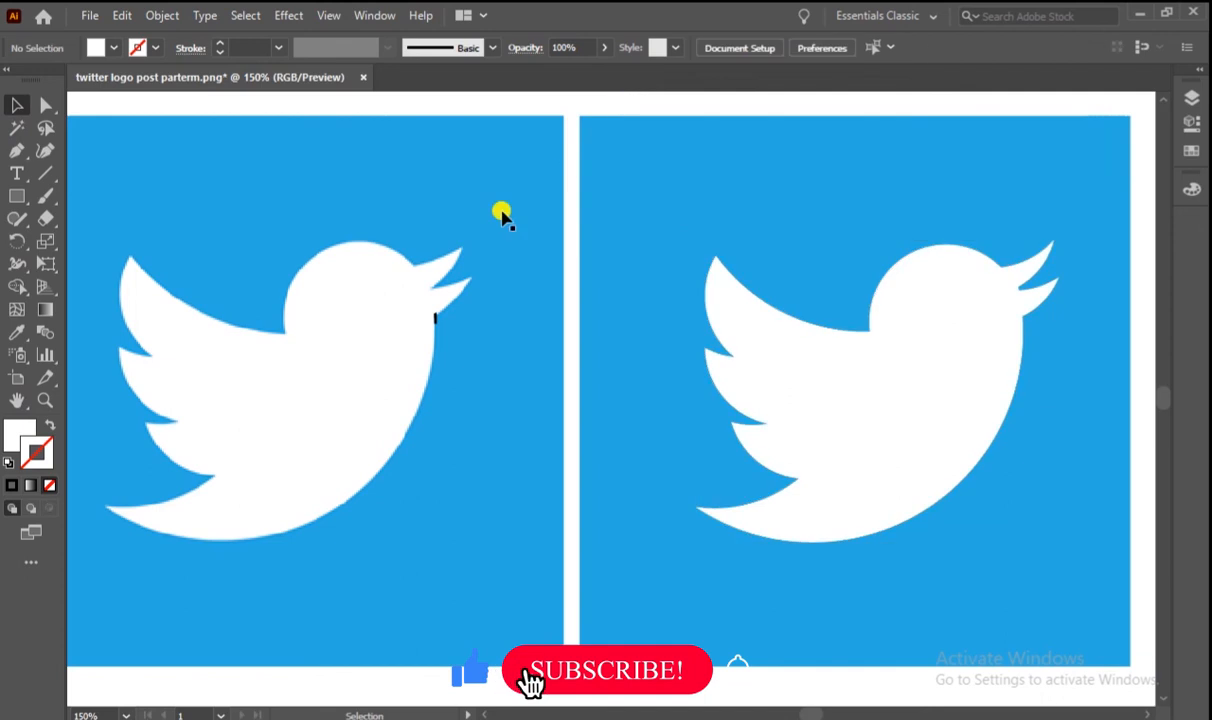
# Delete the leftover black sliver below the beak on the reference image
pyautogui.click(435, 321)
pyautogui.press('Delete')
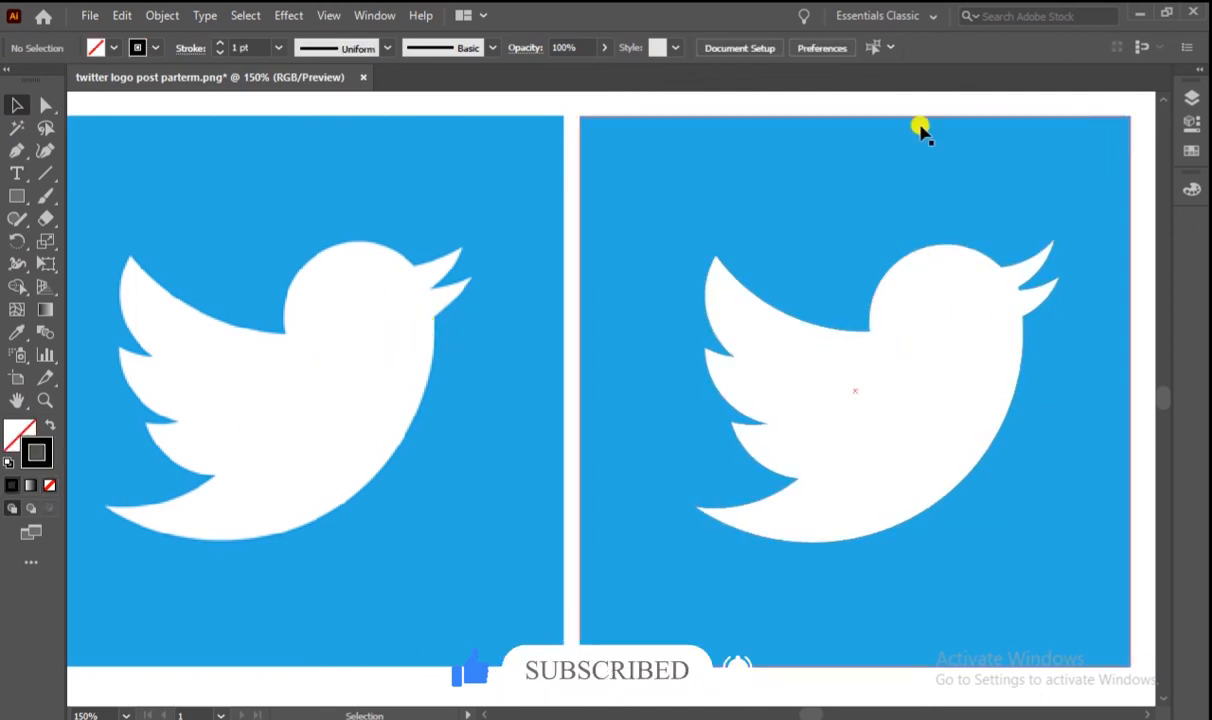
pyautogui.click(1136, 14)
pyautogui.rightClick(422, 226)
pyautogui.click(517, 278)
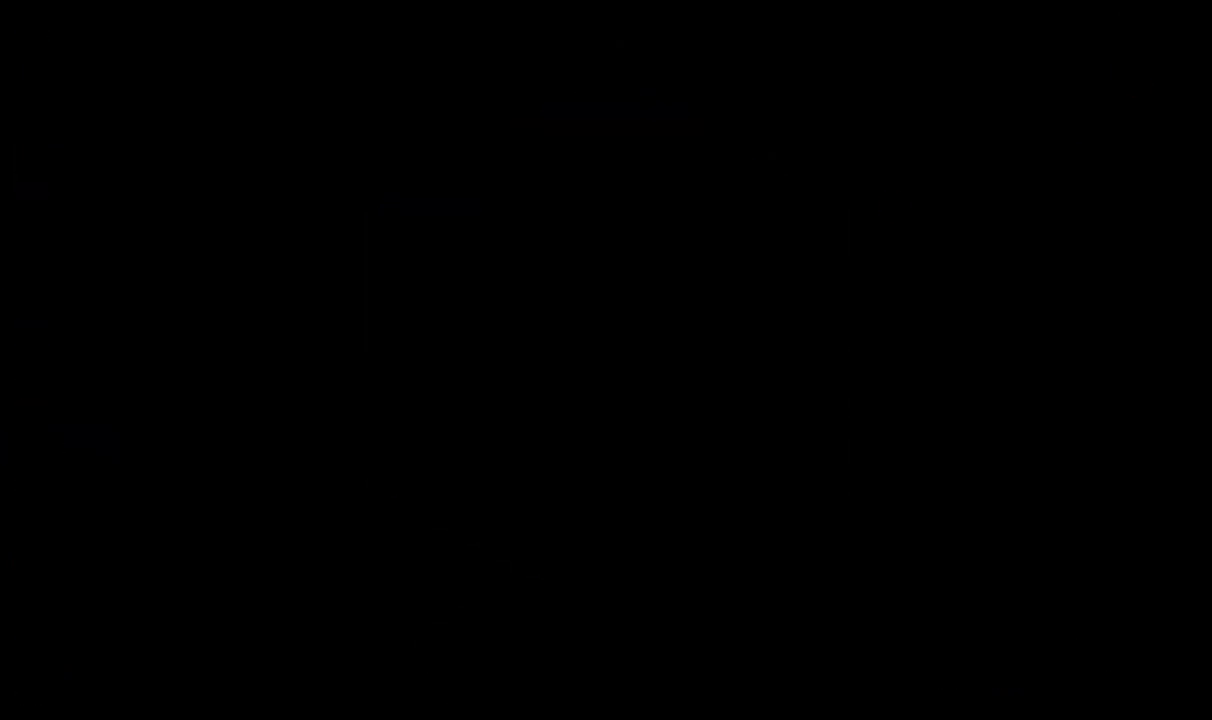